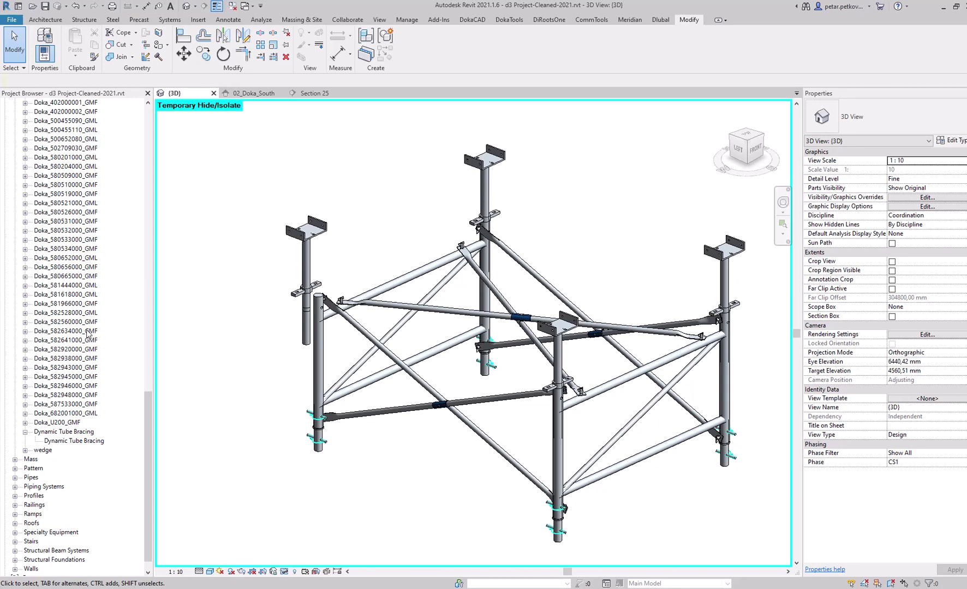
# - Set the work plane by picking the top face of the frame leg that has no screw jack in it
pyautogui.click(46, 20)
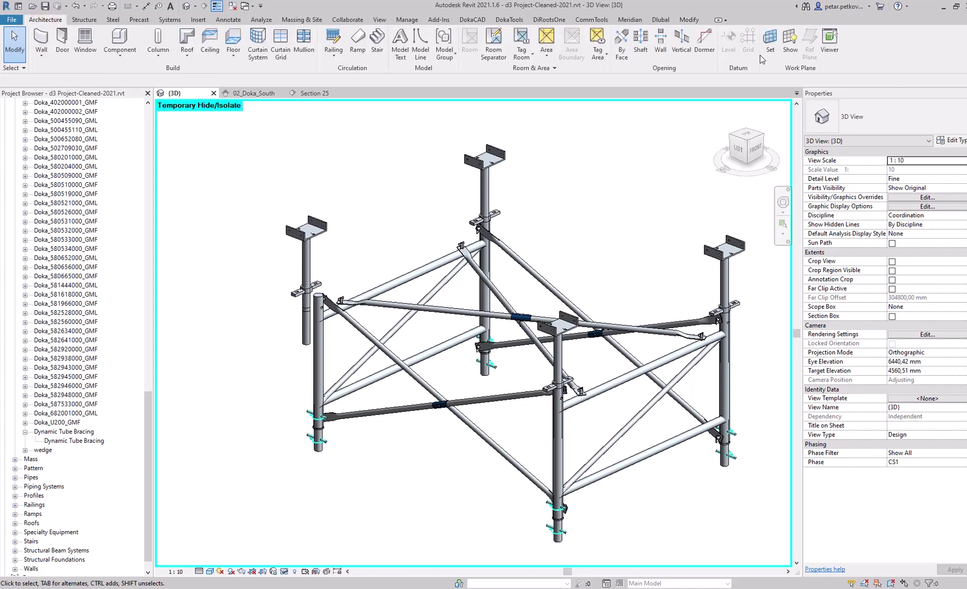
pyautogui.click(770, 45)
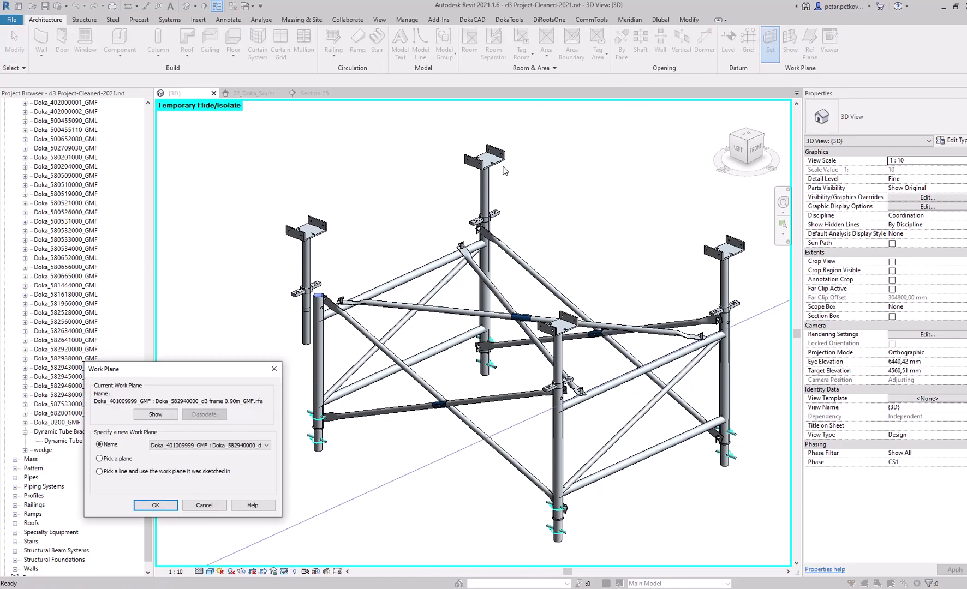
pyautogui.click(149, 503)
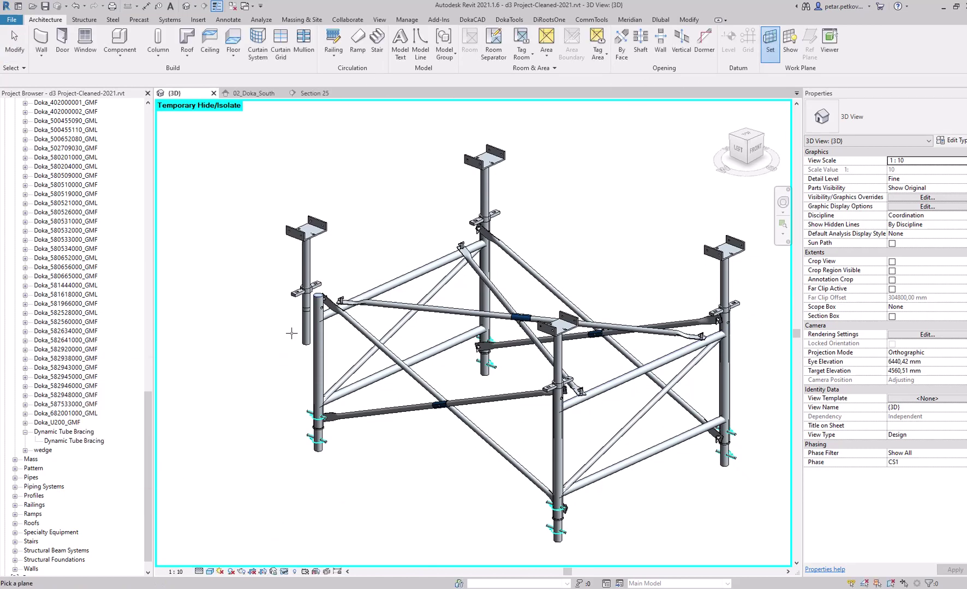
pyautogui.scroll(5, 327, 284)
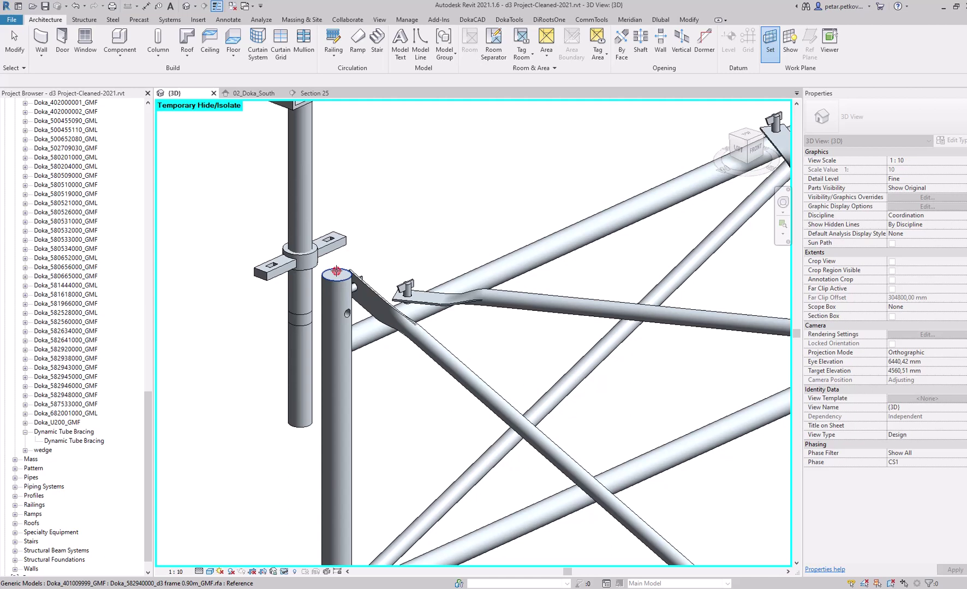
pyautogui.click(337, 272)
pyautogui.scroll(-2, 215, 213)
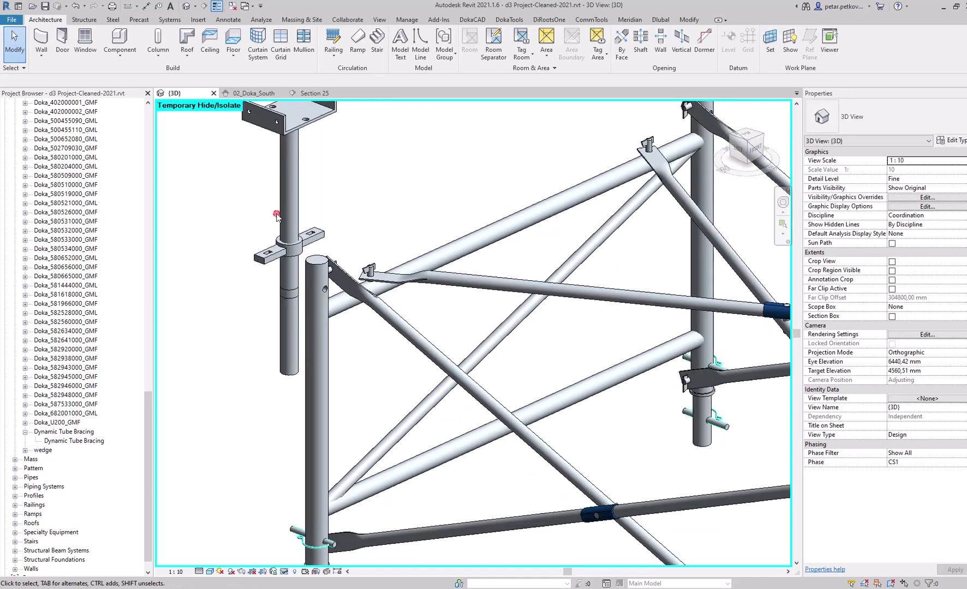
# - Move the offset screw jack U-head 100 mm so it sits over the open frame leg
pyautogui.click(283, 194)
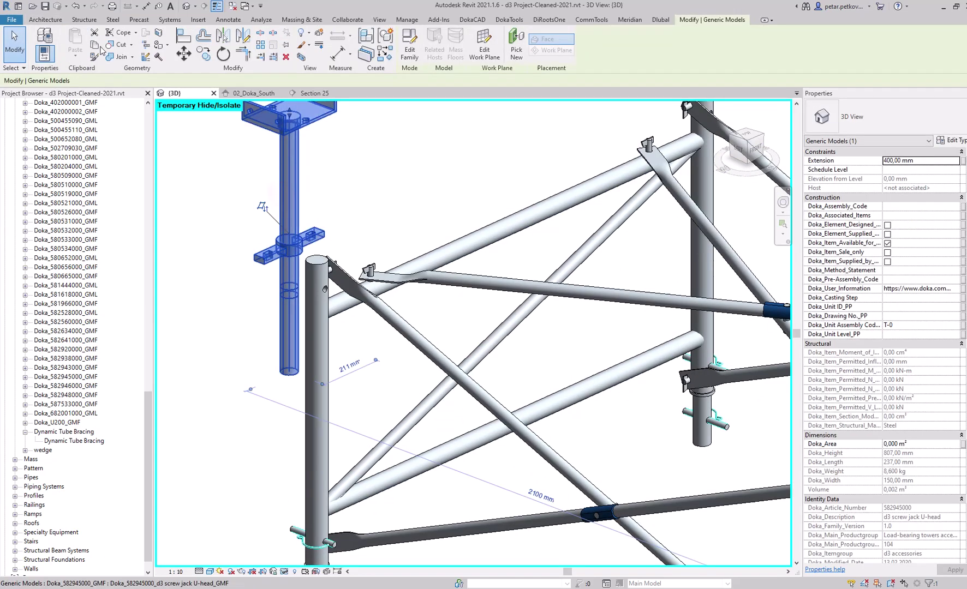
pyautogui.click(184, 54)
pyautogui.click(221, 253)
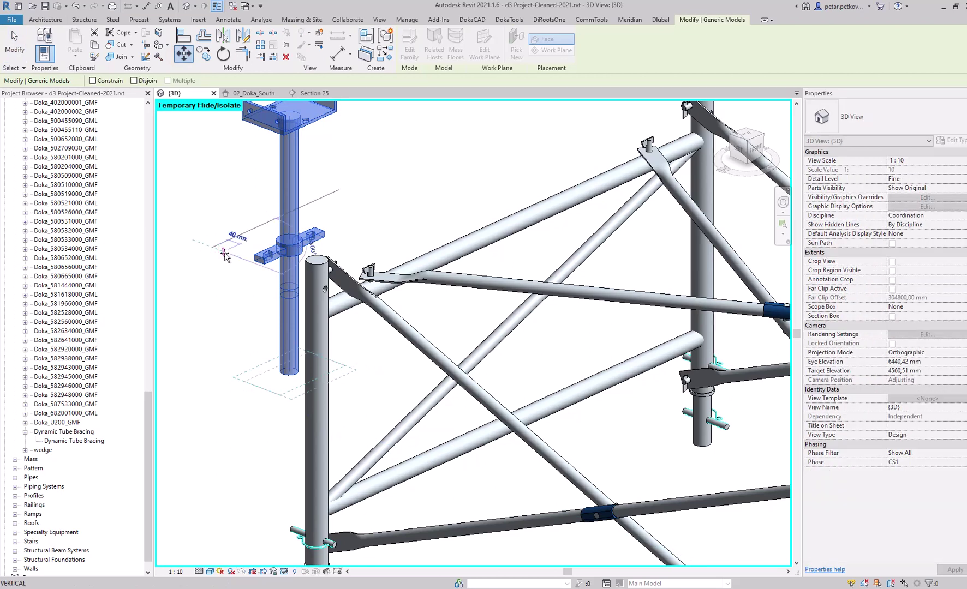
pyautogui.write('100')
pyautogui.press('Return')
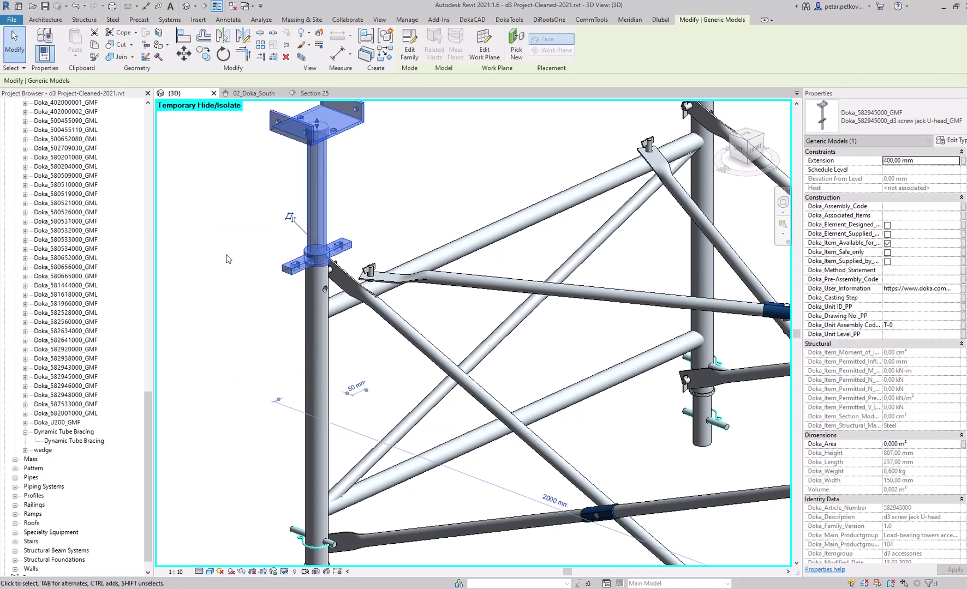
pyautogui.click(227, 257)
# - Place one Dynamic Tube Bracing component on the current work plane, beside the shoring tower
pyautogui.scroll(-3, 235, 284)
pyautogui.moveTo(237, 289); pyautogui.dragTo(251, 252, button='middle')
pyautogui.click(61, 440)
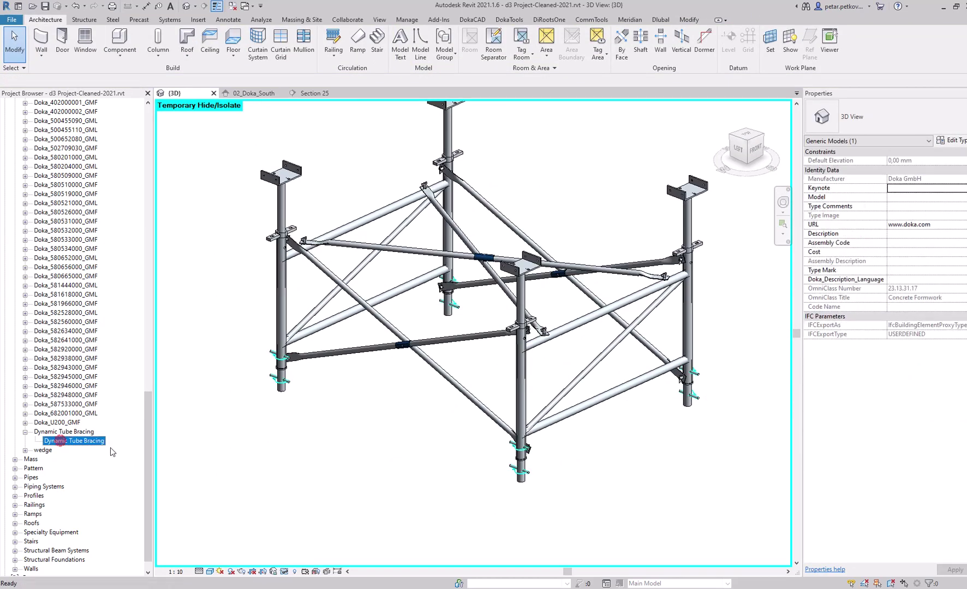
pyautogui.moveTo(281, 449); pyautogui.dragTo(276, 442)
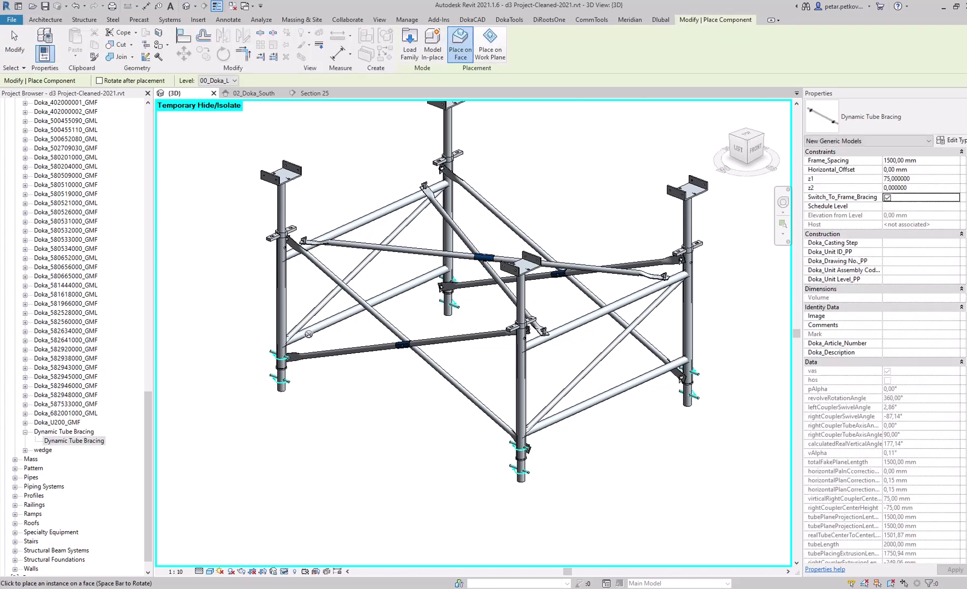
pyautogui.click(493, 43)
pyautogui.click(490, 42)
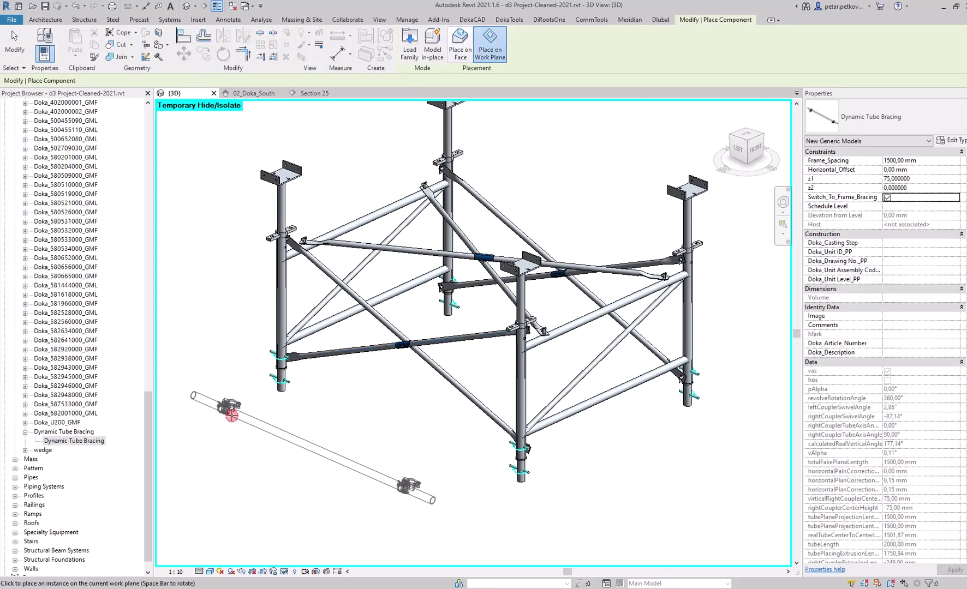
pyautogui.click(262, 417)
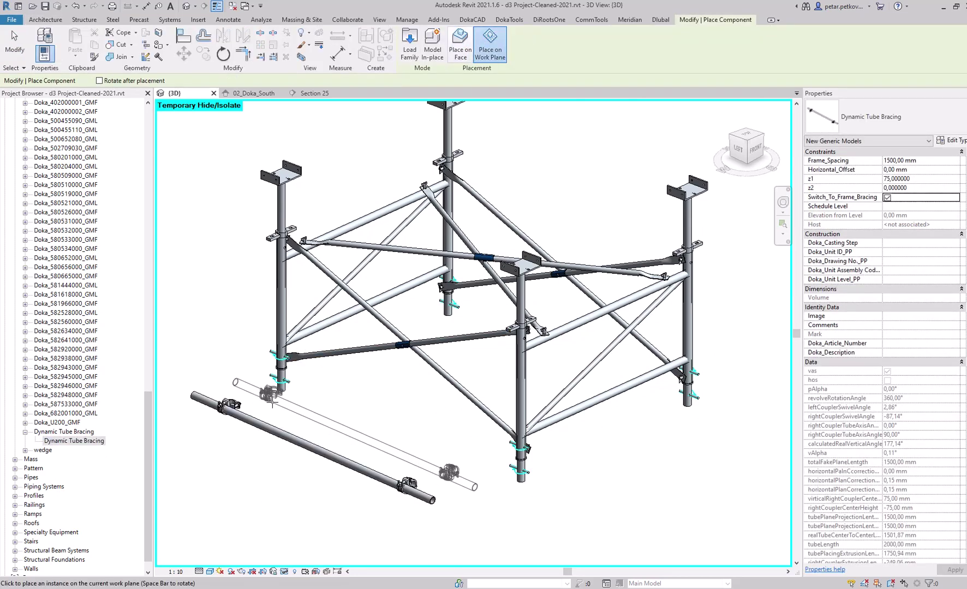
pyautogui.press('Escape')
pyautogui.press('Escape')
# - Turn off Switch_To_Frame_Bracing for the placed tube bracing and accept the change
pyautogui.click(747, 136)
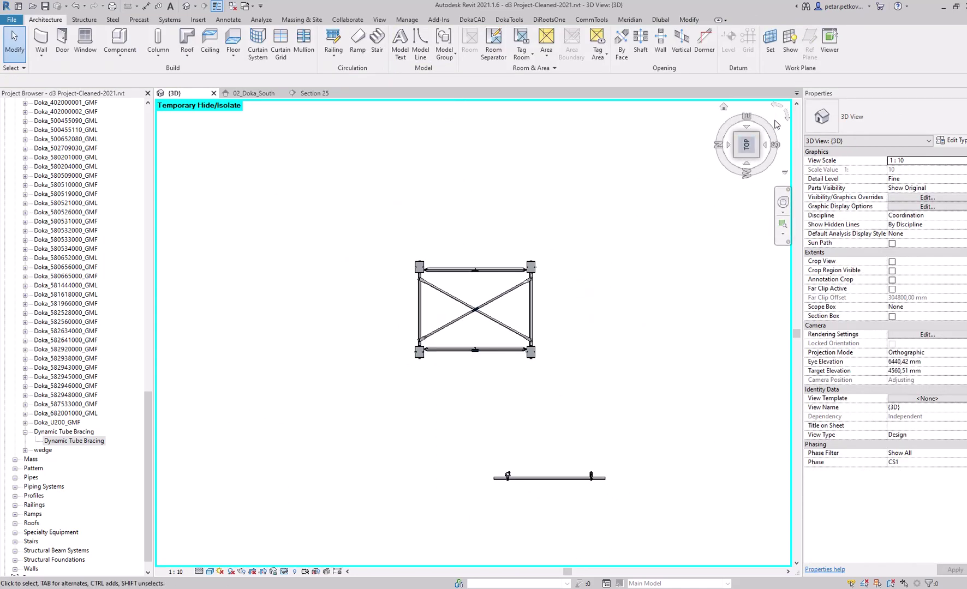
pyautogui.click(784, 116)
pyautogui.scroll(4, 371, 377)
pyautogui.moveTo(377, 525); pyautogui.dragTo(703, 273, button='middle')
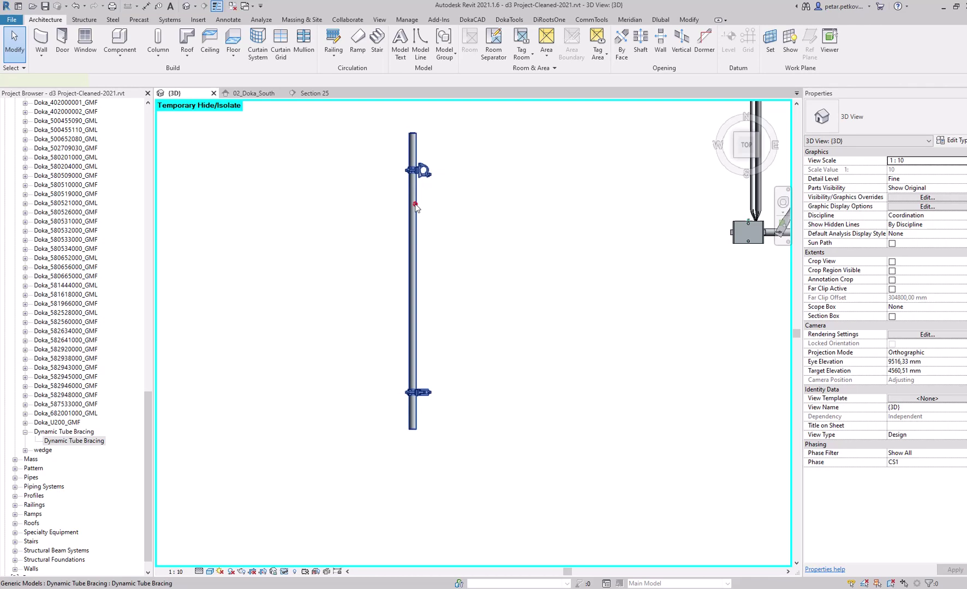
pyautogui.click(413, 206)
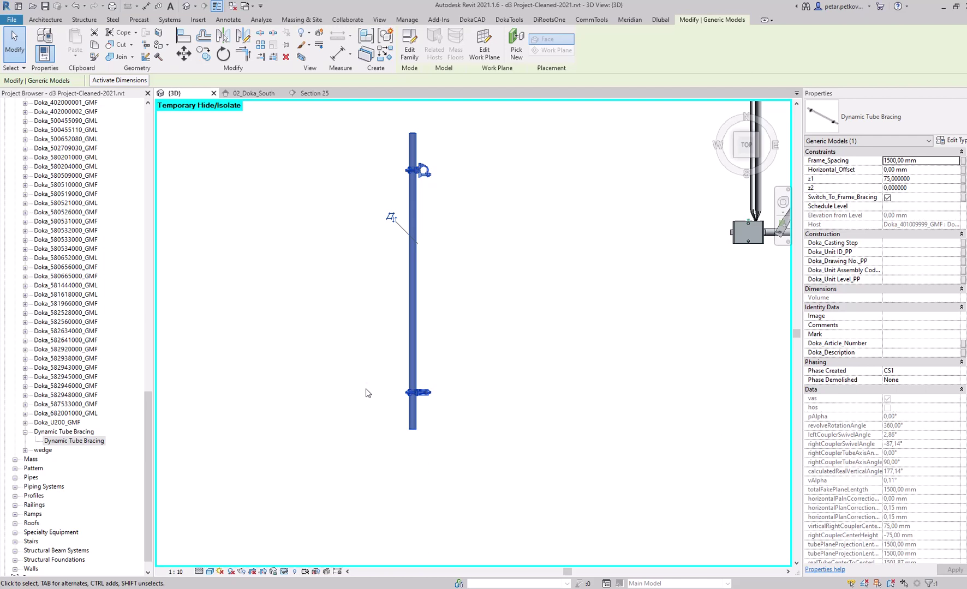
pyautogui.keyDown('shift'); pyautogui.moveTo(578, 287); pyautogui.dragTo(527, 440, button='middle'); pyautogui.keyUp('shift')
pyautogui.keyDown('shift'); pyautogui.moveTo(427, 366); pyautogui.dragTo(502, 280, button='middle'); pyautogui.keyUp('shift')
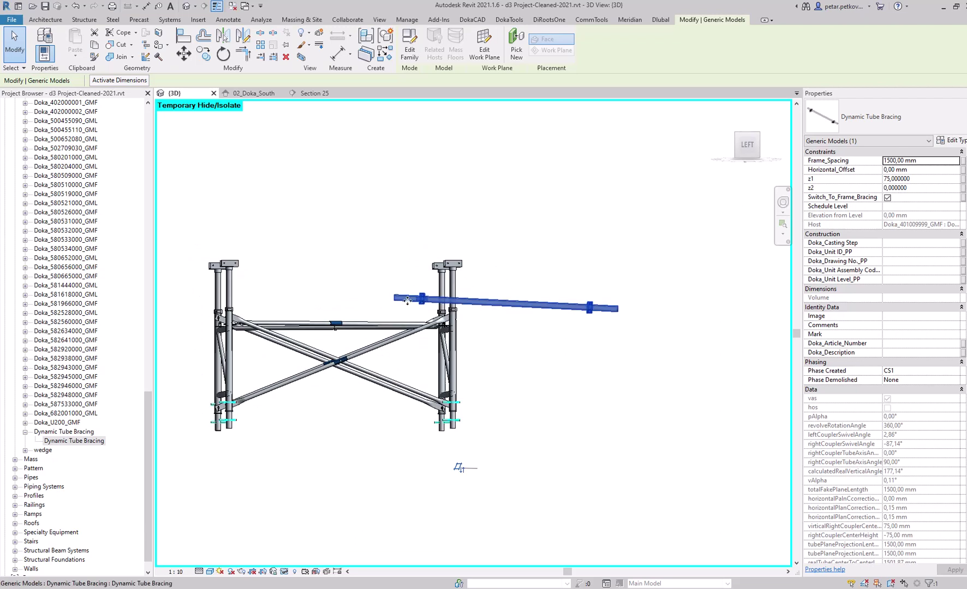
pyautogui.scroll(1, 403, 294)
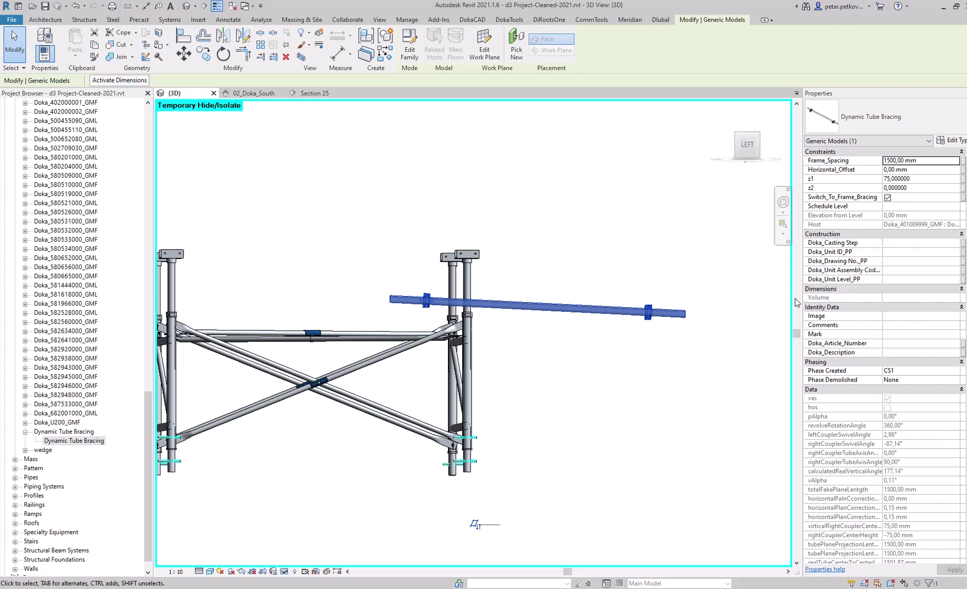
pyautogui.keyDown('shift'); pyautogui.moveTo(648, 418); pyautogui.dragTo(494, 389, button='middle'); pyautogui.keyUp('shift')
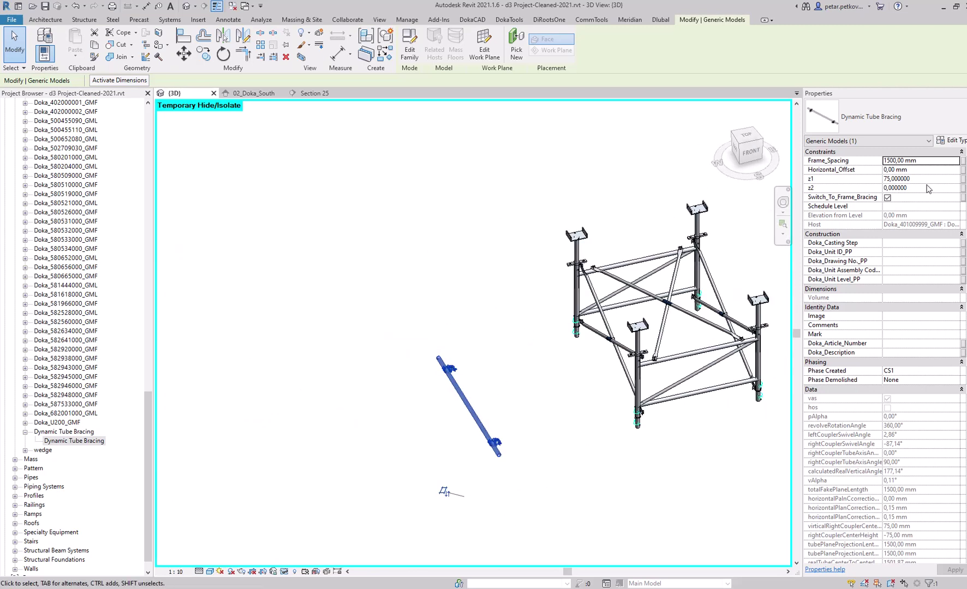
pyautogui.click(954, 567)
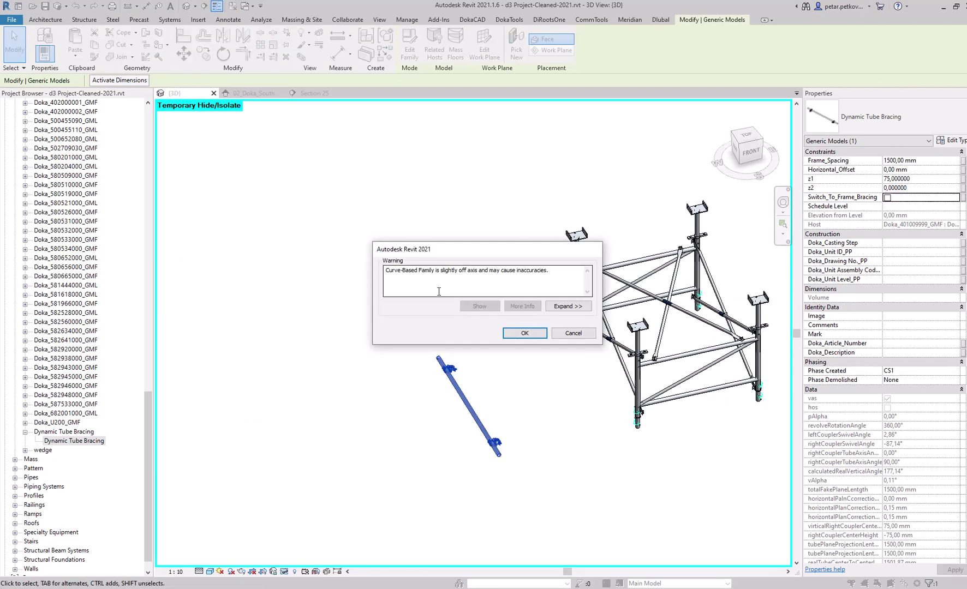
pyautogui.click(517, 329)
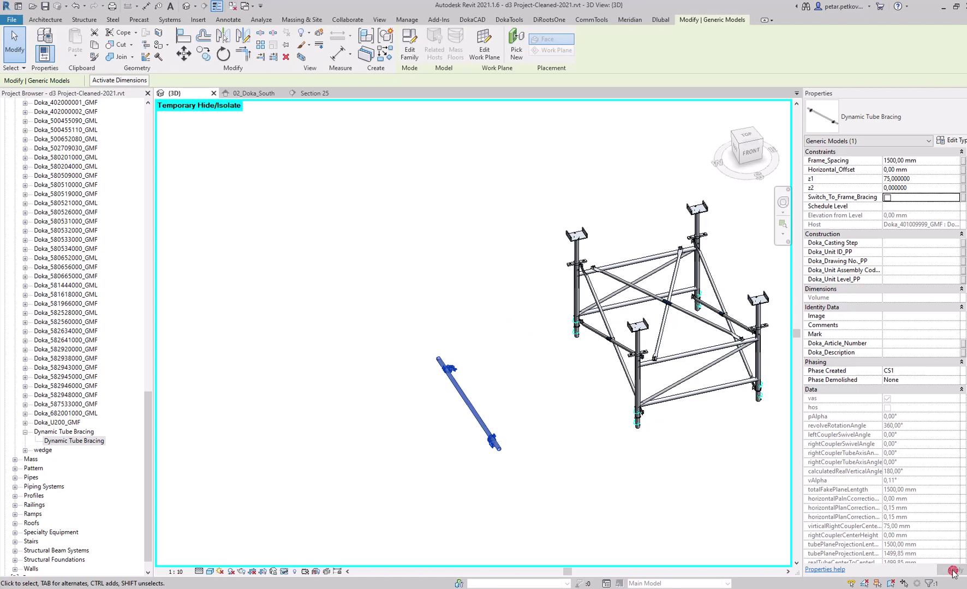
# - Open the Section 25 view with the tube bracing and the tower both in sight
pyautogui.click(746, 137)
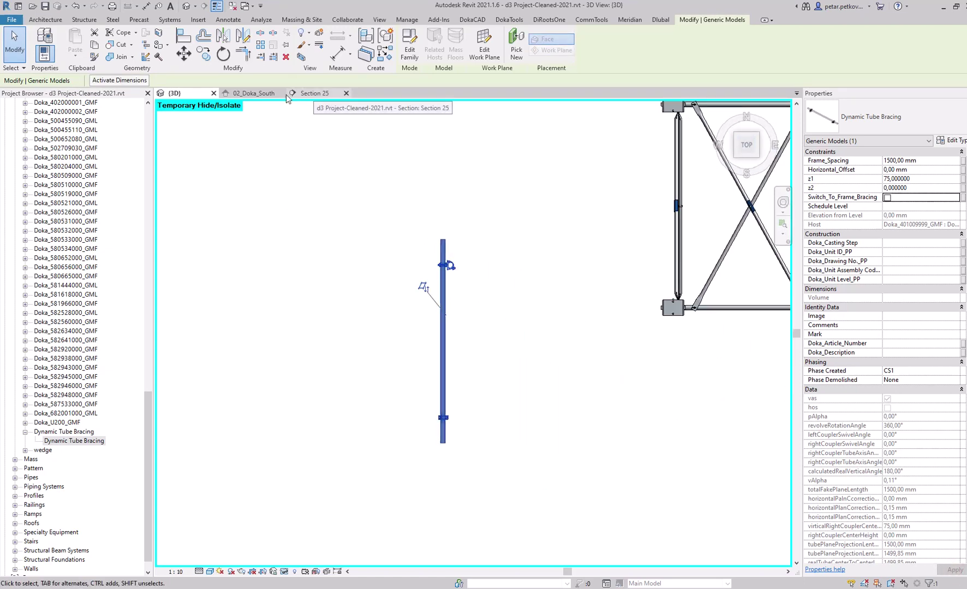
pyautogui.click(257, 93)
pyautogui.moveTo(599, 389); pyautogui.dragTo(441, 302, button='middle')
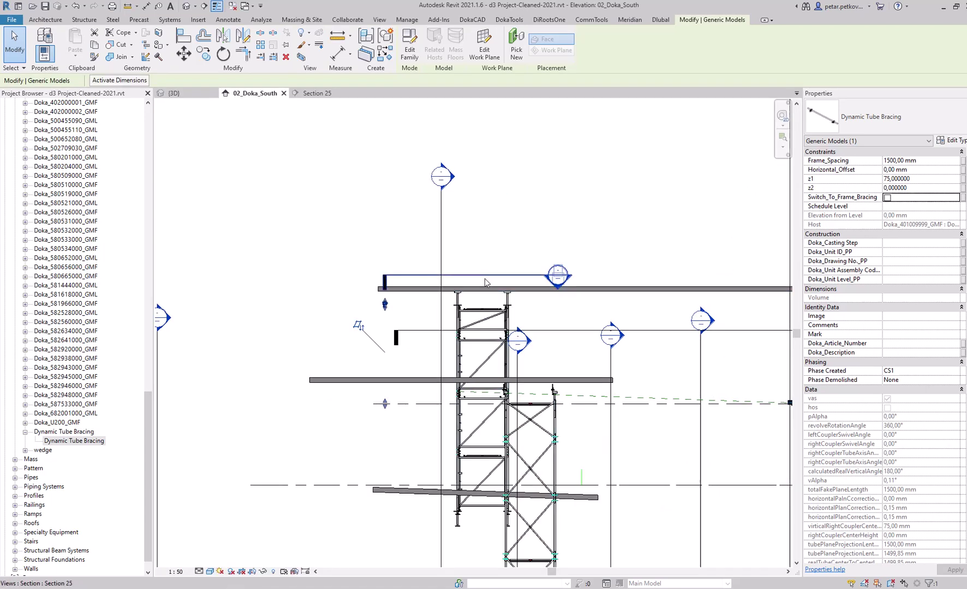
pyautogui.click(317, 93)
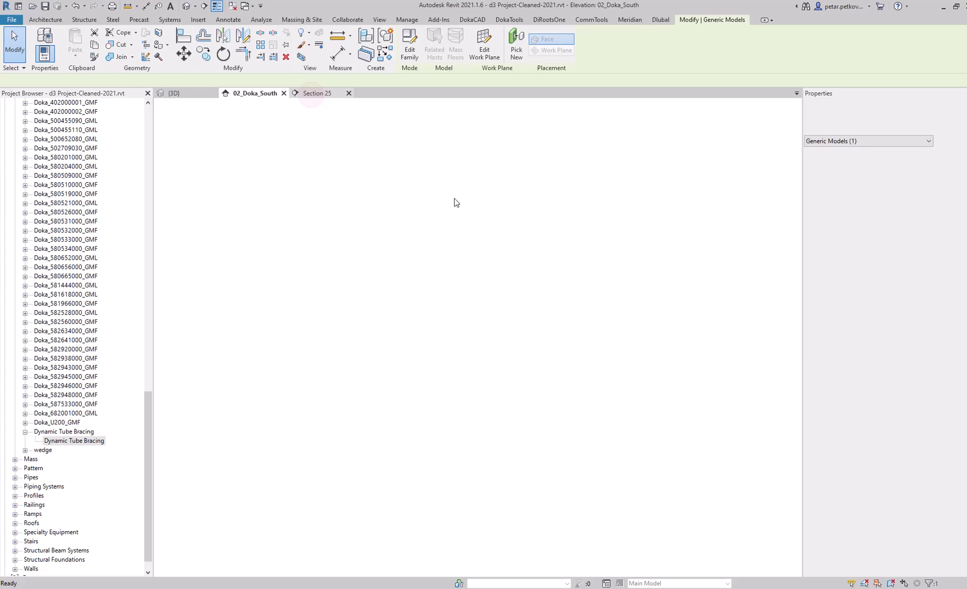
pyautogui.scroll(-3, 503, 382)
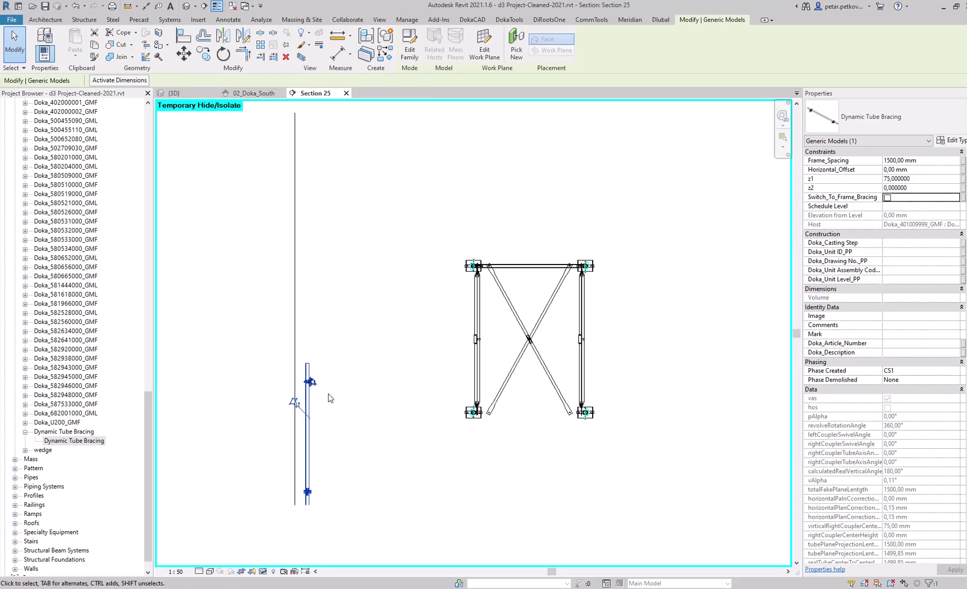
# - Align the tube bracing's coupler with the lengthwise centre reference of the nearest row of tower legs
pyautogui.click(185, 38)
pyautogui.scroll(4, 563, 286)
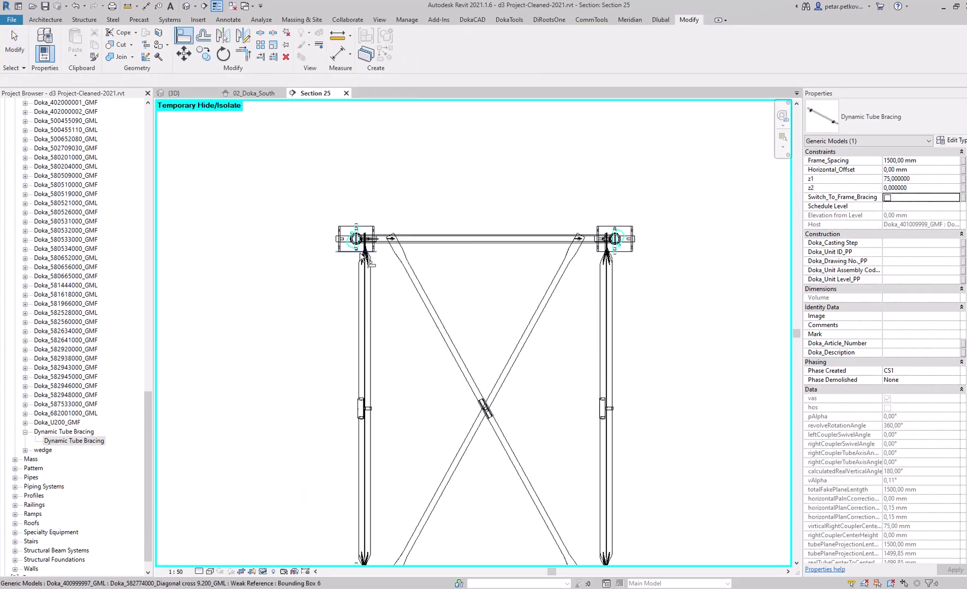
pyautogui.click(357, 250)
pyautogui.scroll(-5, 357, 316)
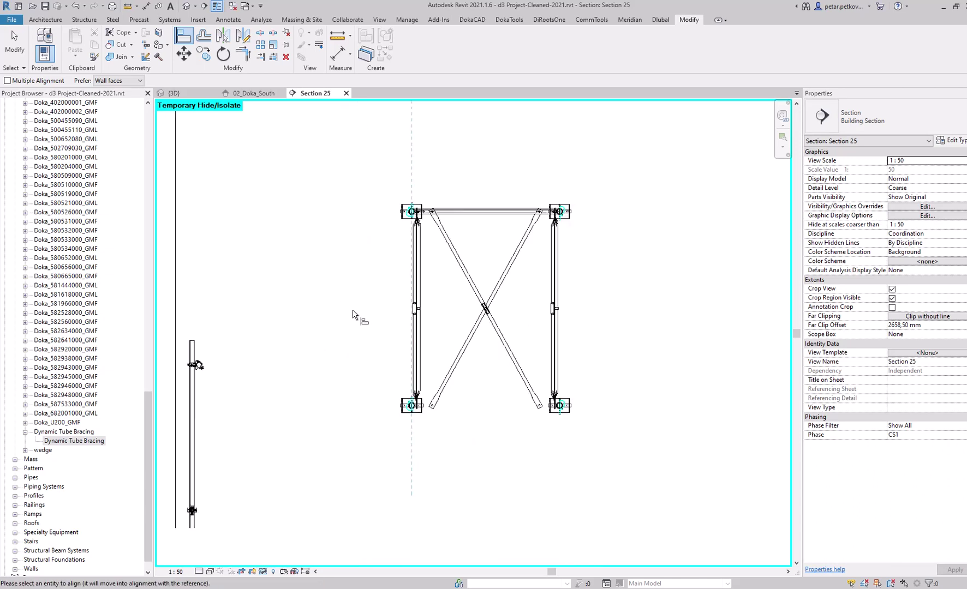
pyautogui.click(226, 360)
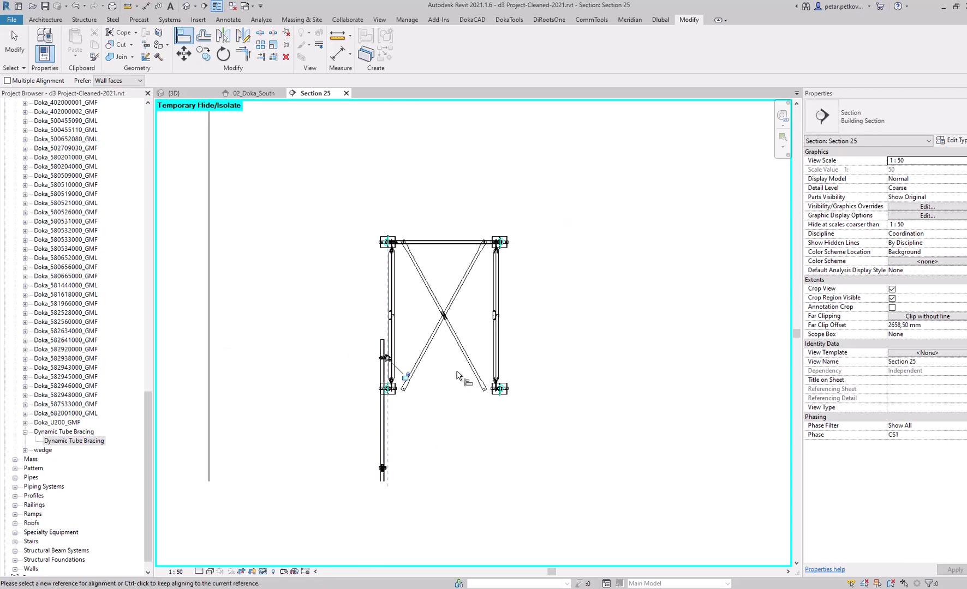
# - Align the tube bracing's swivel coupler with the crosswise centre reference of the far screw jack and finish aligning
pyautogui.scroll(4, 396, 355)
pyautogui.scroll(-4, 355, 228)
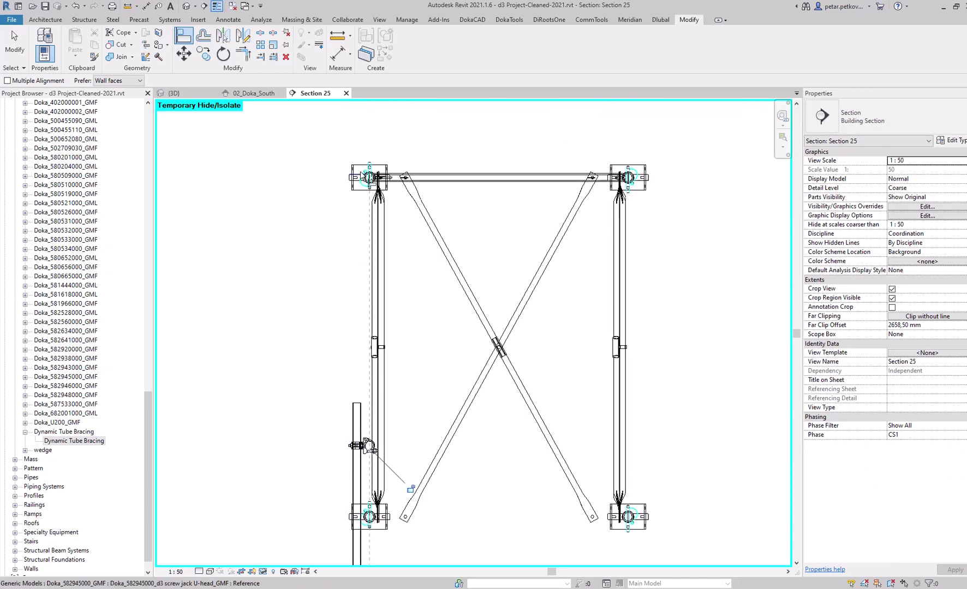
pyautogui.click(355, 178)
pyautogui.click(365, 445)
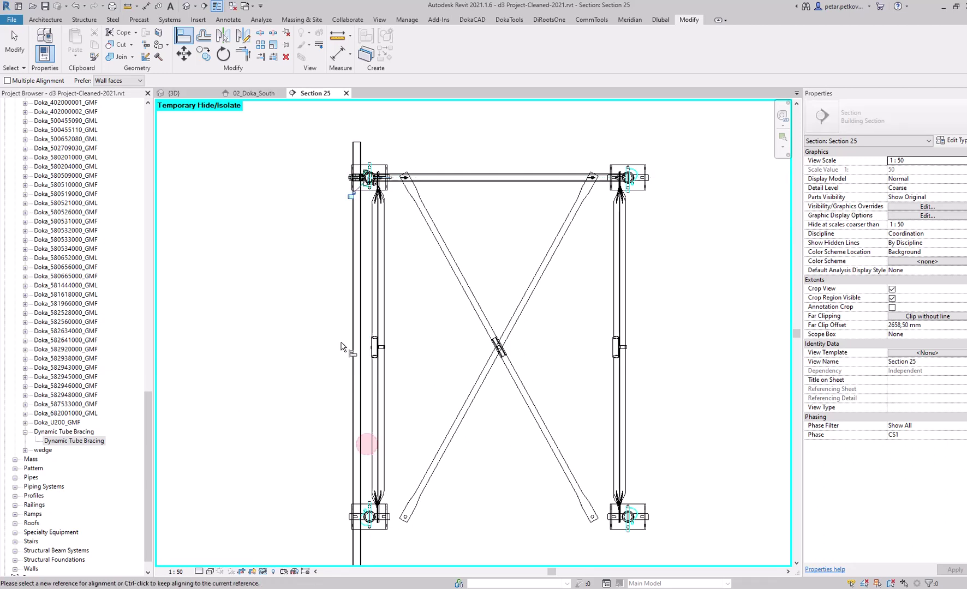
pyautogui.scroll(-3, 314, 341)
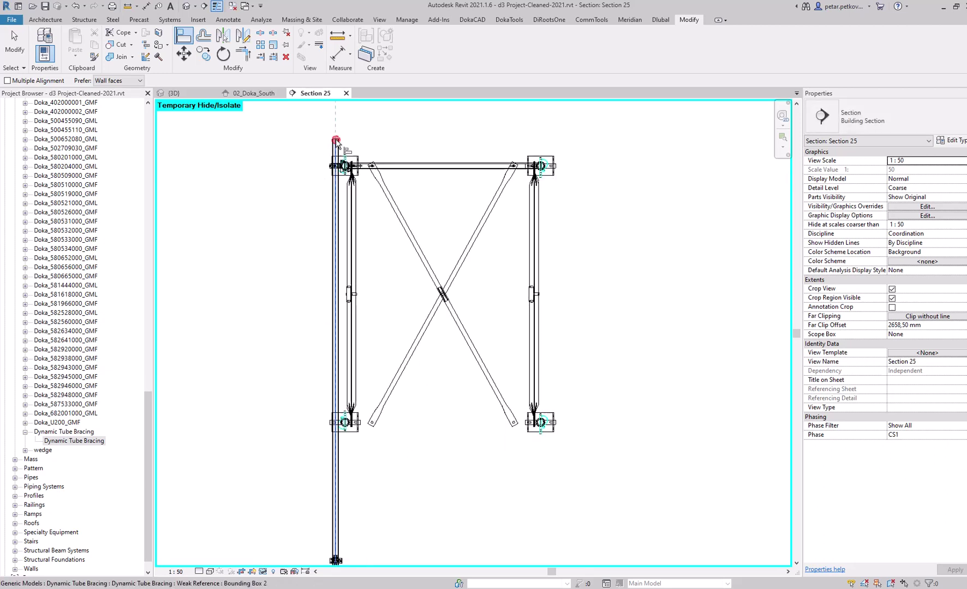
pyautogui.press('Escape')
pyautogui.press('Escape')
# - In the 3D view, set the tube bracing's Frame_Spacing to 2000 mm
pyautogui.click(173, 93)
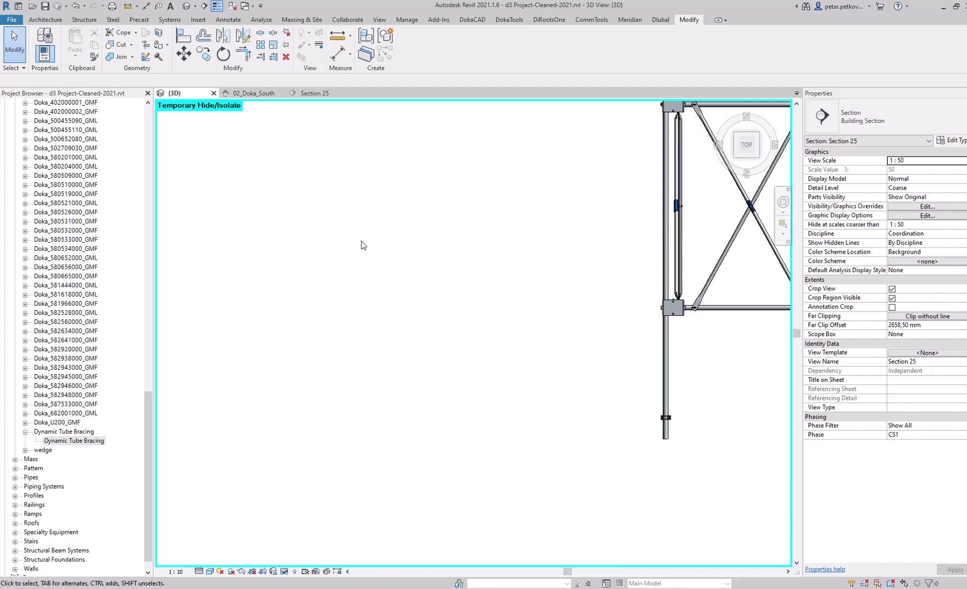
pyautogui.keyDown('shift'); pyautogui.moveTo(434, 274); pyautogui.dragTo(458, 311, button='middle'); pyautogui.keyUp('shift')
pyautogui.moveTo(458, 311); pyautogui.dragTo(453, 431, button='middle')
pyautogui.keyDown('shift'); pyautogui.moveTo(453, 431); pyautogui.dragTo(512, 276, button='middle'); pyautogui.keyUp('shift')
pyautogui.scroll(2, 455, 341)
pyautogui.moveTo(455, 338); pyautogui.dragTo(527, 372, button='middle')
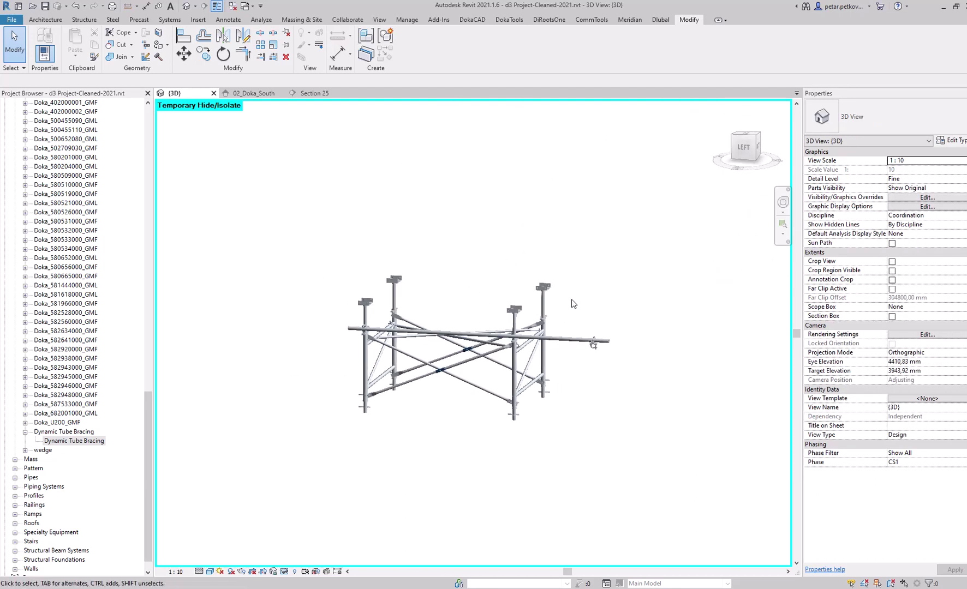
pyautogui.click(572, 341)
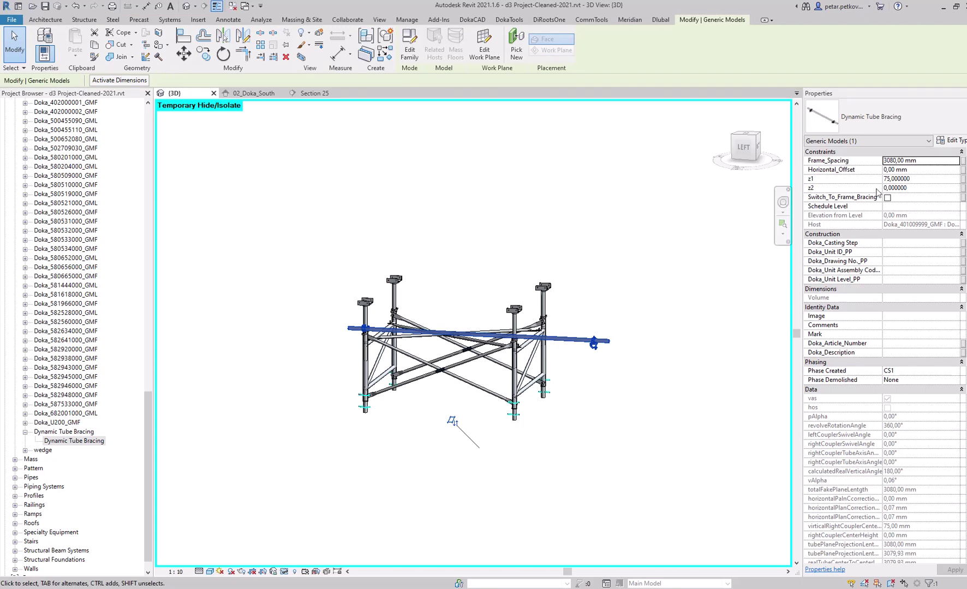
pyautogui.click(922, 162)
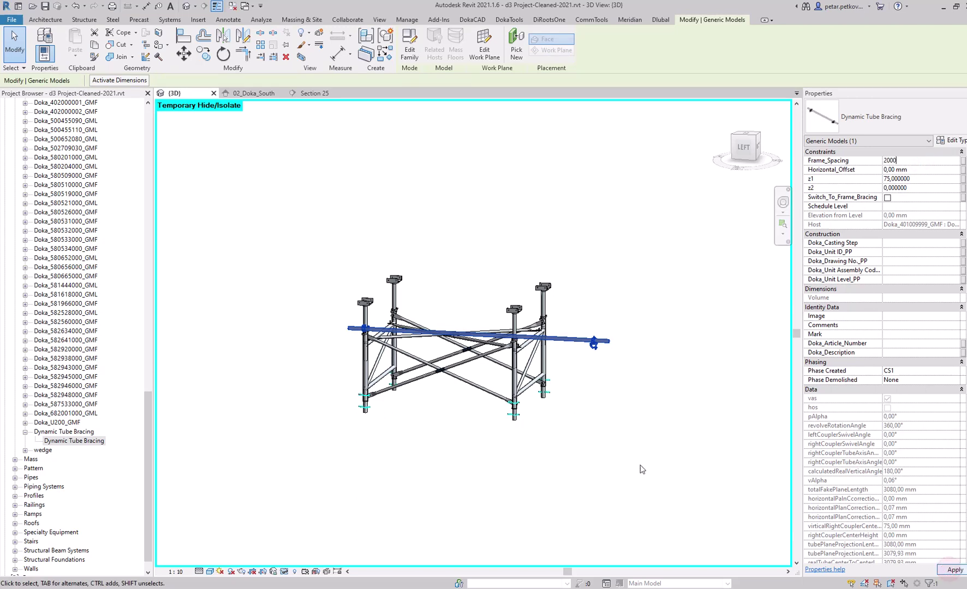
pyautogui.press('Return')
pyautogui.click(524, 333)
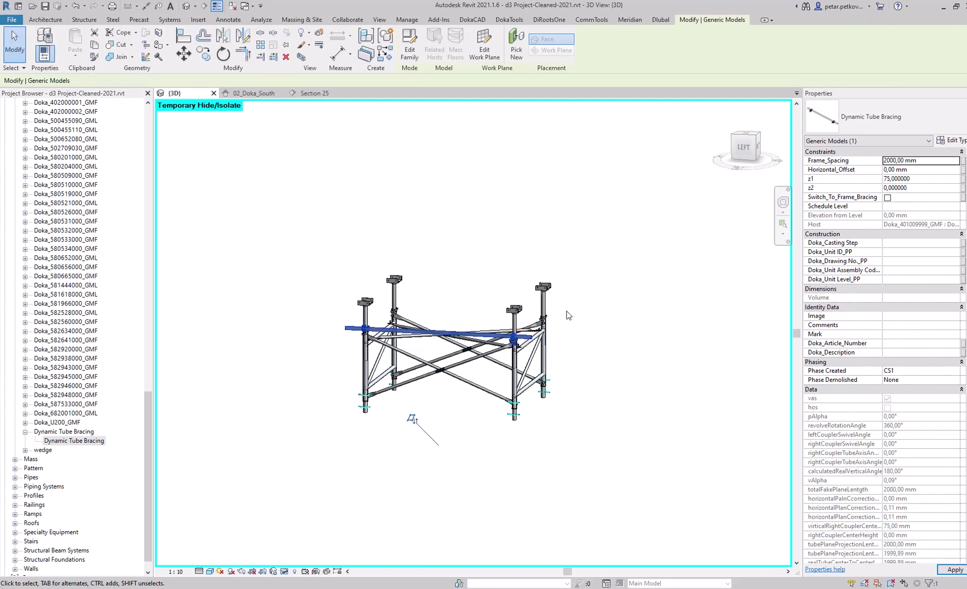
# - In the left view of the tower, check both couplers and set the tube bracing's z1 to 300
pyautogui.click(743, 149)
pyautogui.scroll(6, 377, 349)
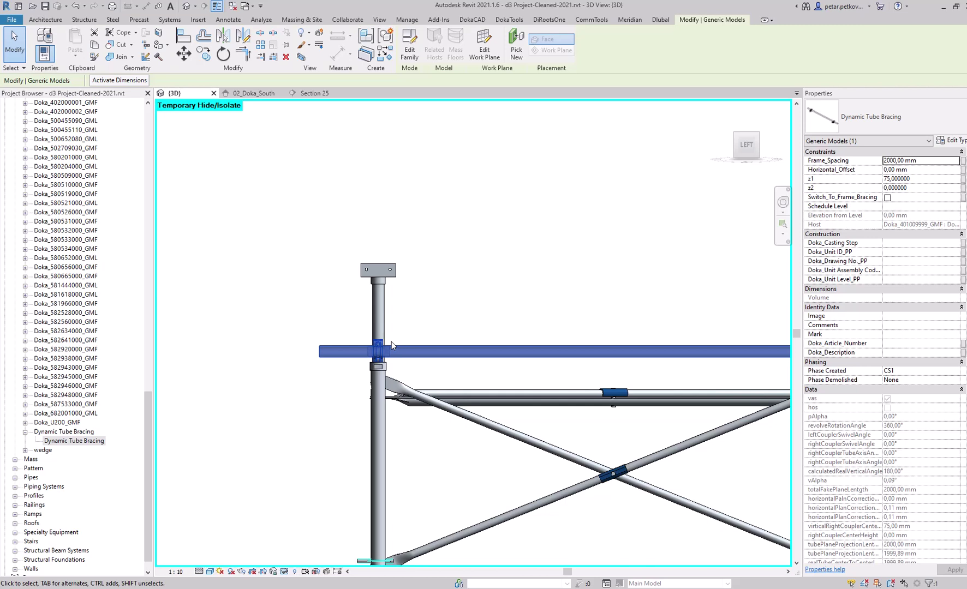
pyautogui.scroll(-1, 508, 345)
pyautogui.moveTo(478, 325); pyautogui.dragTo(307, 331, button='middle')
pyautogui.scroll(3, 581, 371)
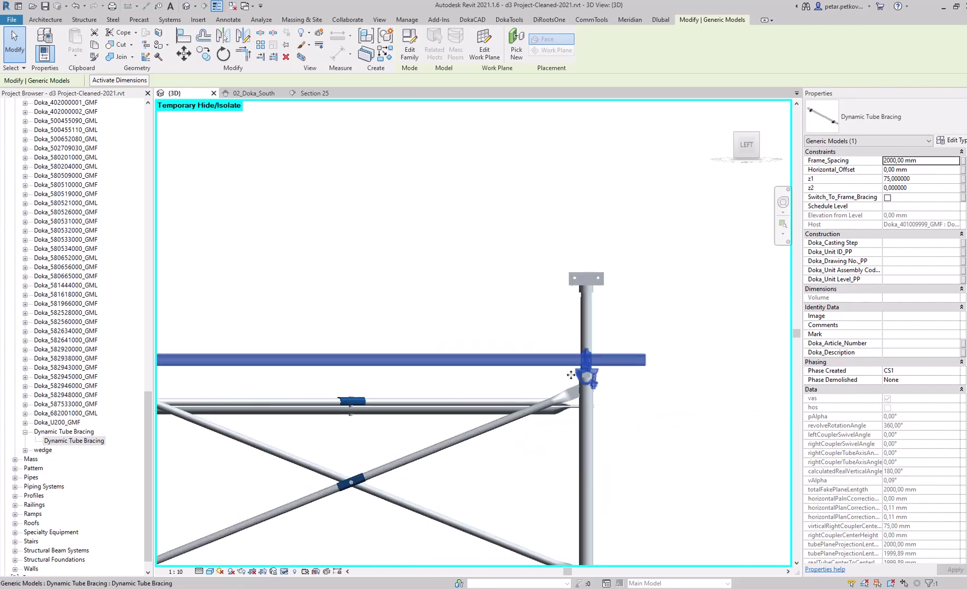
pyautogui.scroll(-3, 506, 359)
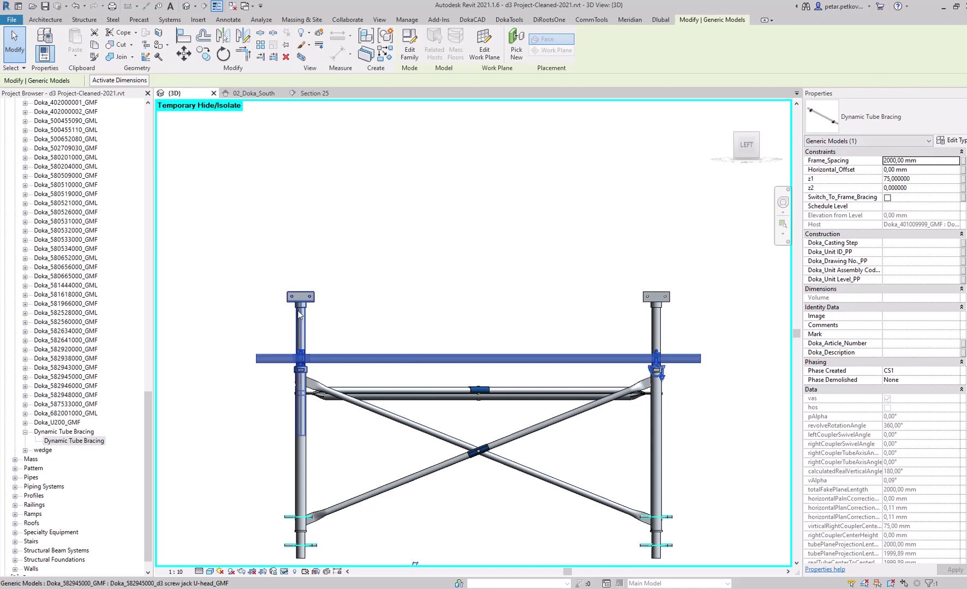
pyautogui.click(918, 178)
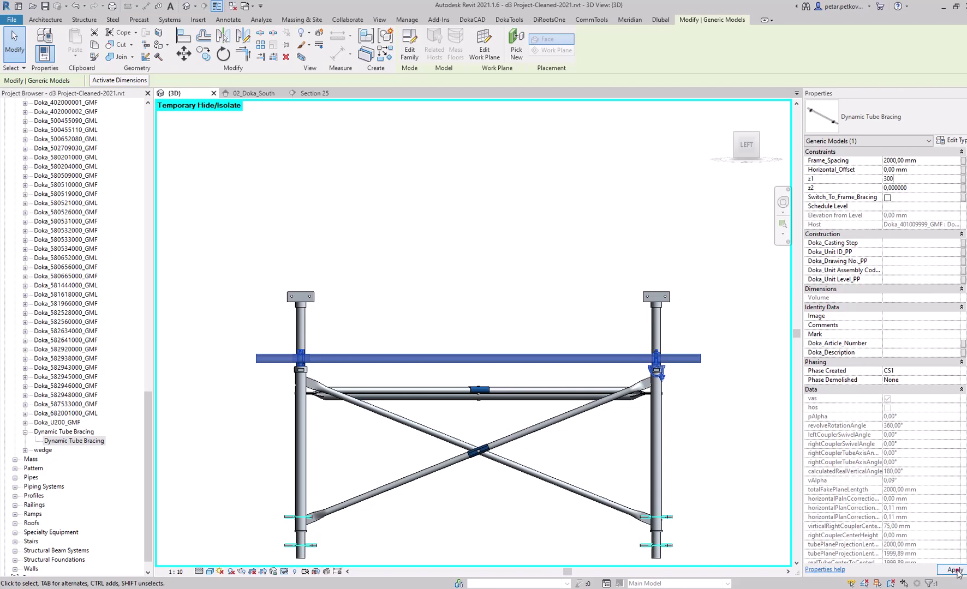
pyautogui.click(955, 571)
# - Set the tube bracing's z1 to 320 so its coupler sits just under the screw jack's U-head
pyautogui.scroll(4, 334, 315)
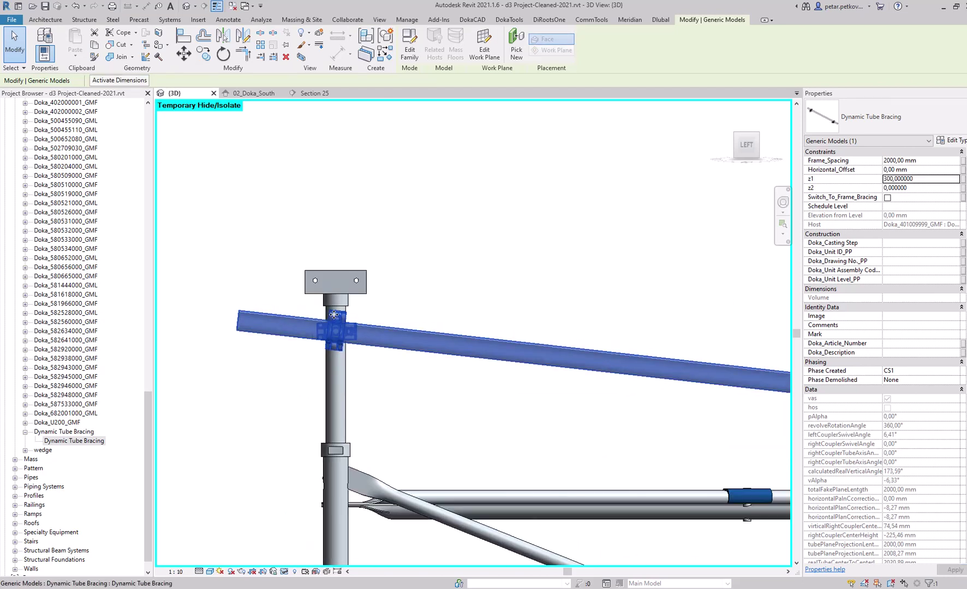
pyautogui.click(926, 180)
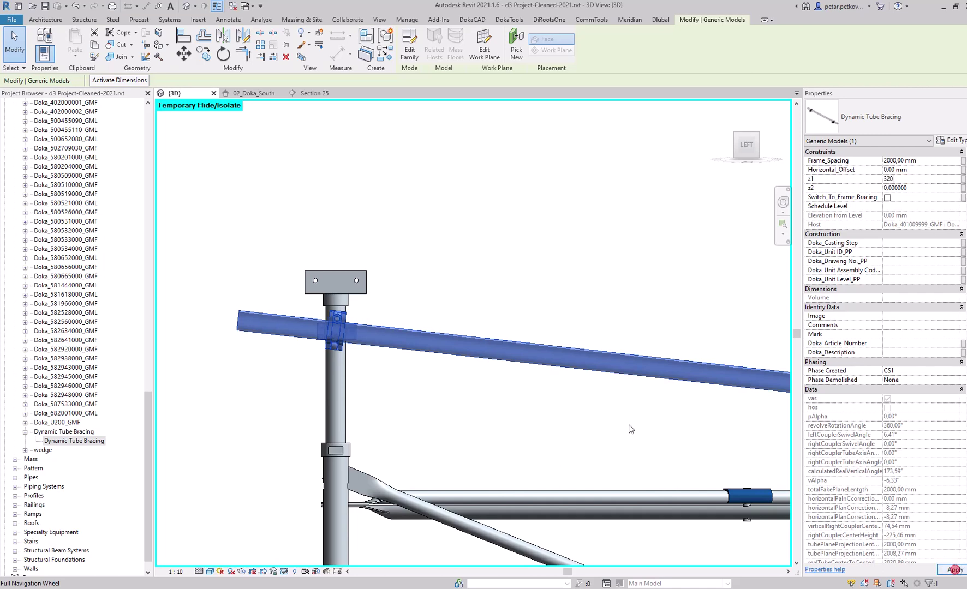
pyautogui.scroll(-4, 364, 235)
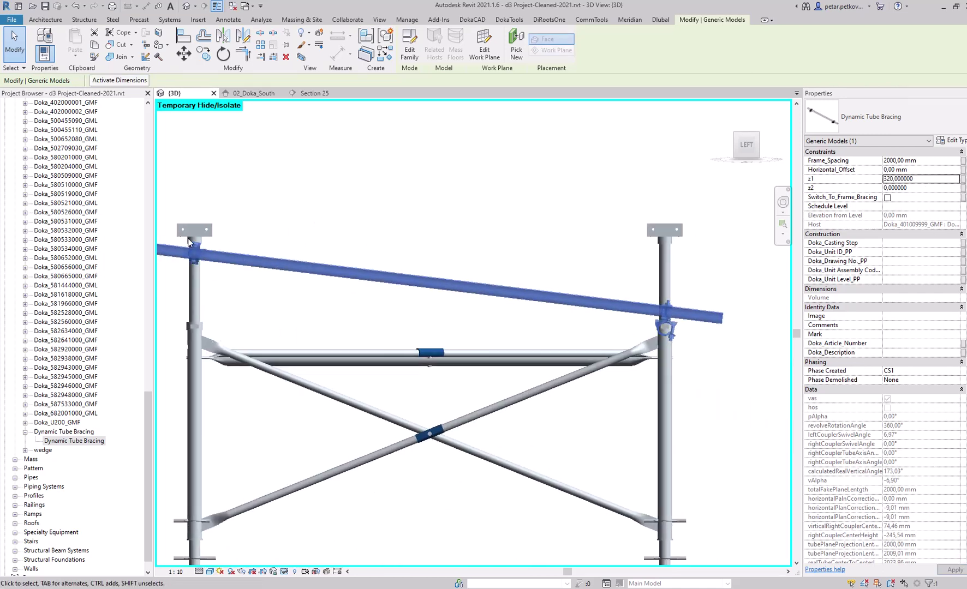
pyautogui.moveTo(533, 255); pyautogui.dragTo(486, 235, button='middle')
pyautogui.moveTo(357, 222); pyautogui.dragTo(447, 230, button='middle')
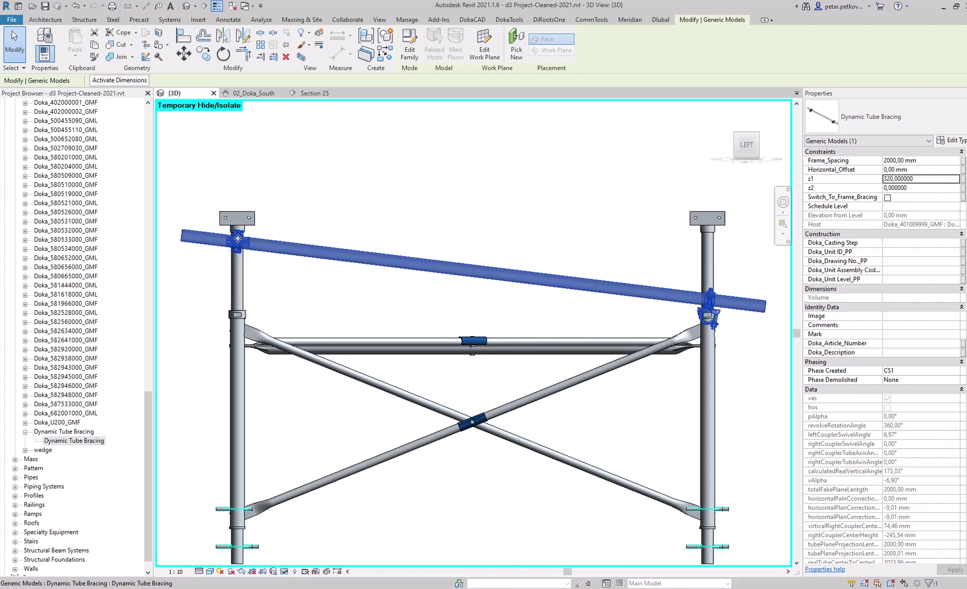
# - Show the 3D view in wireframe and set the tube bracing's z2 to -155 to lower its swivel coupler onto the frame's horizontal tube
pyautogui.scroll(3, 658, 381)
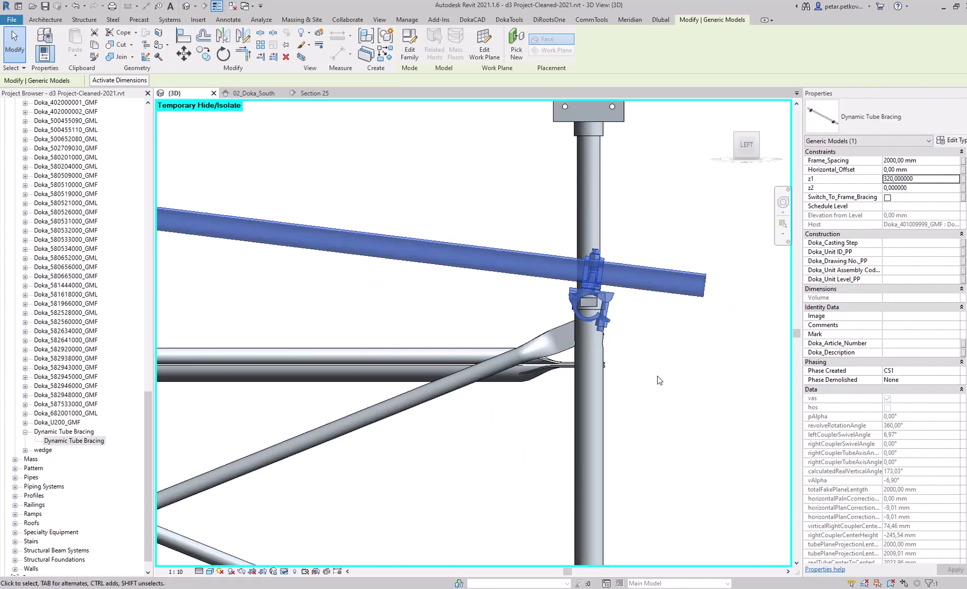
pyautogui.press('w')
pyautogui.press('f')
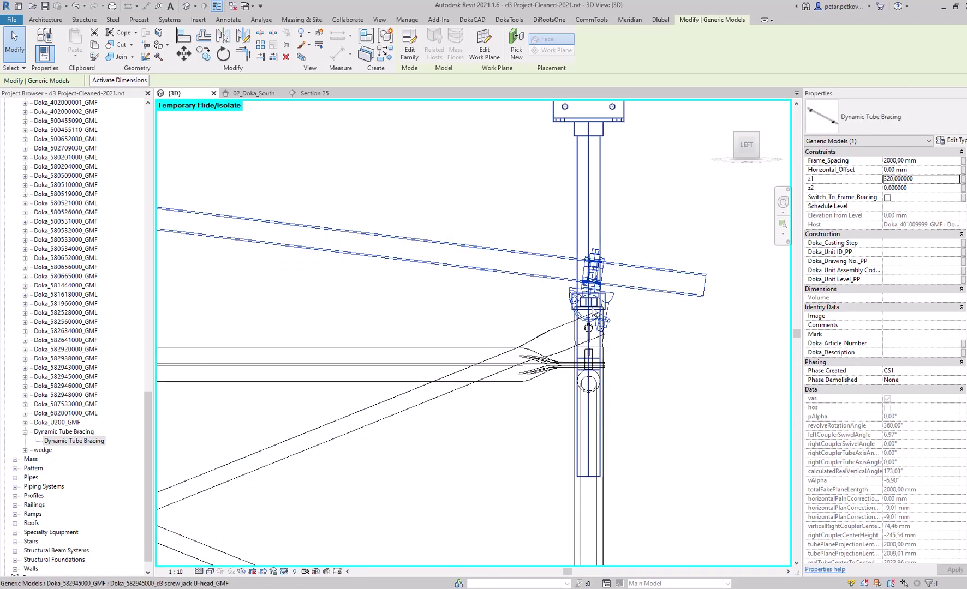
pyautogui.scroll(2, 588, 314)
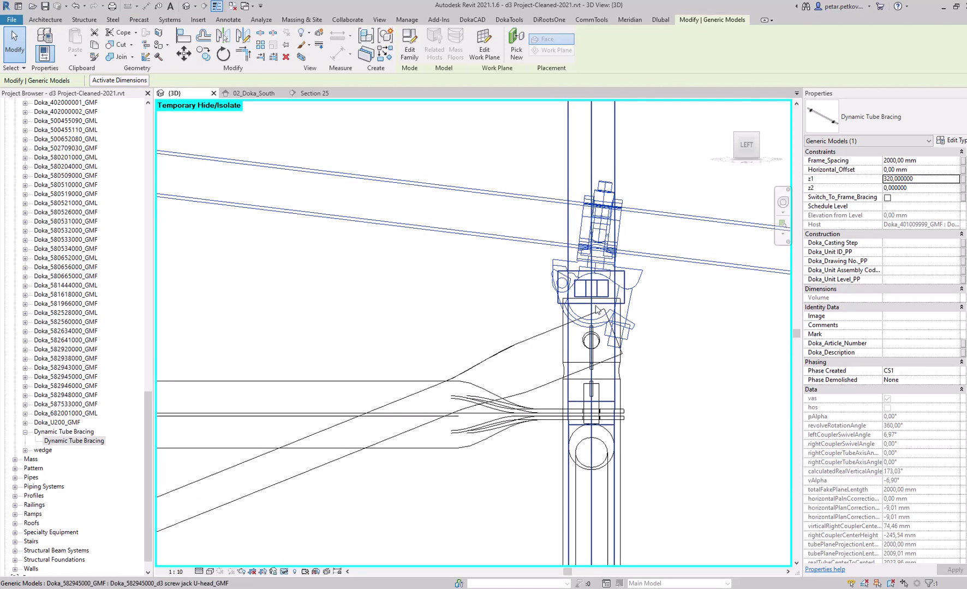
pyautogui.scroll(-2, 609, 320)
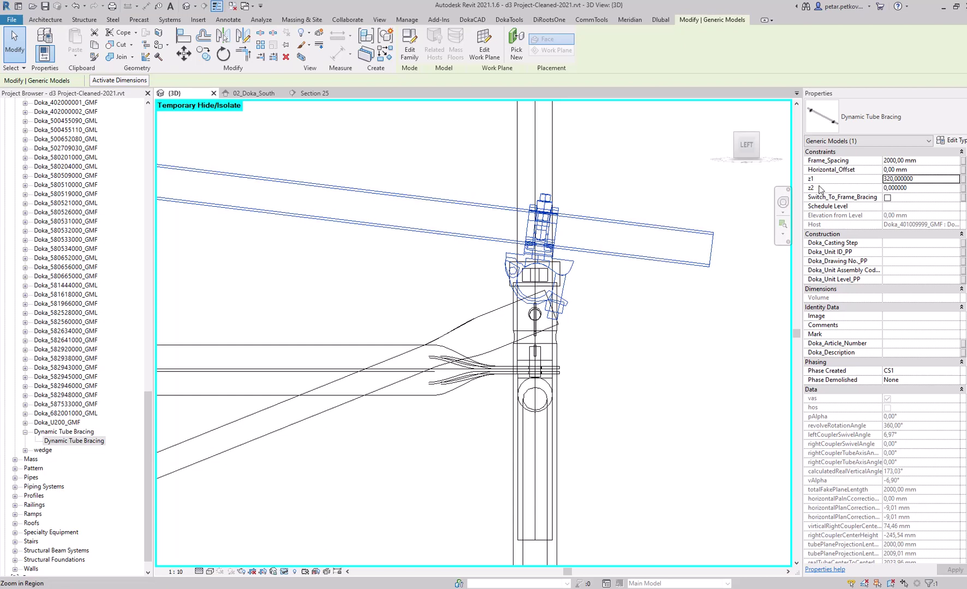
pyautogui.click(923, 187)
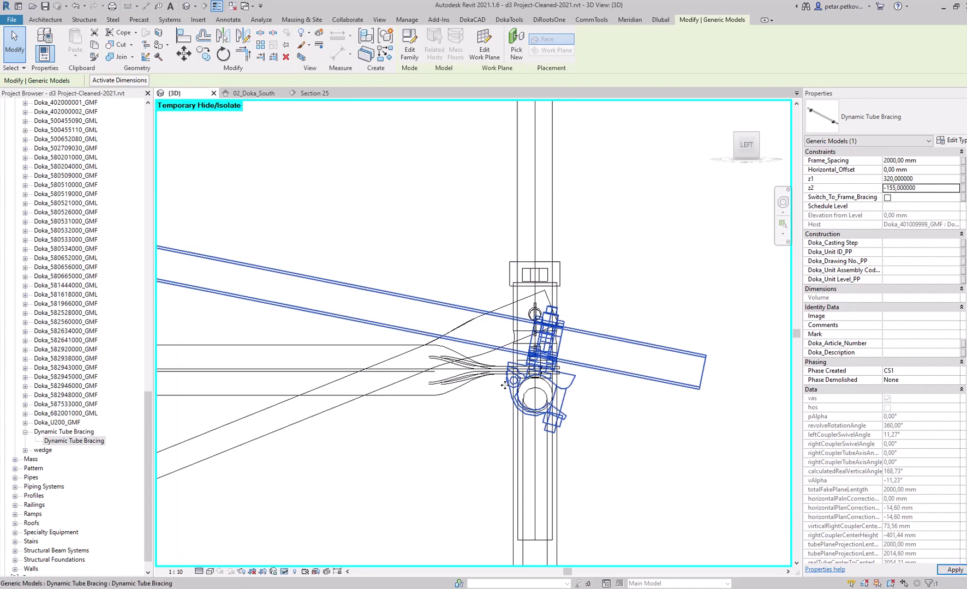
# - Look at the tower from the top and set the tube bracing's Horizontal_Offset to 150 mm
pyautogui.scroll(-3, 532, 399)
pyautogui.keyDown('shift'); pyautogui.moveTo(563, 397); pyautogui.dragTo(644, 537, button='middle'); pyautogui.keyUp('shift')
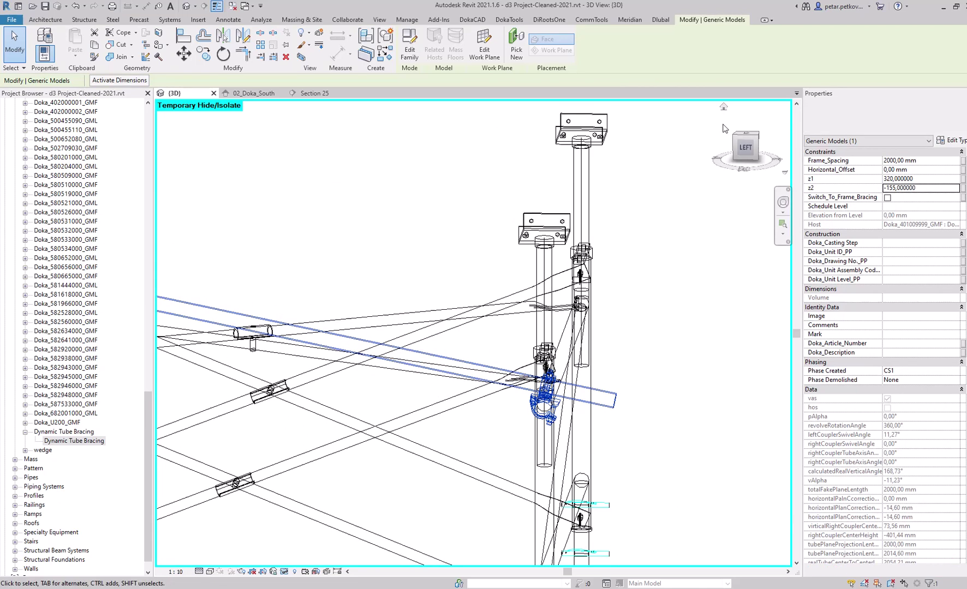
pyautogui.click(747, 135)
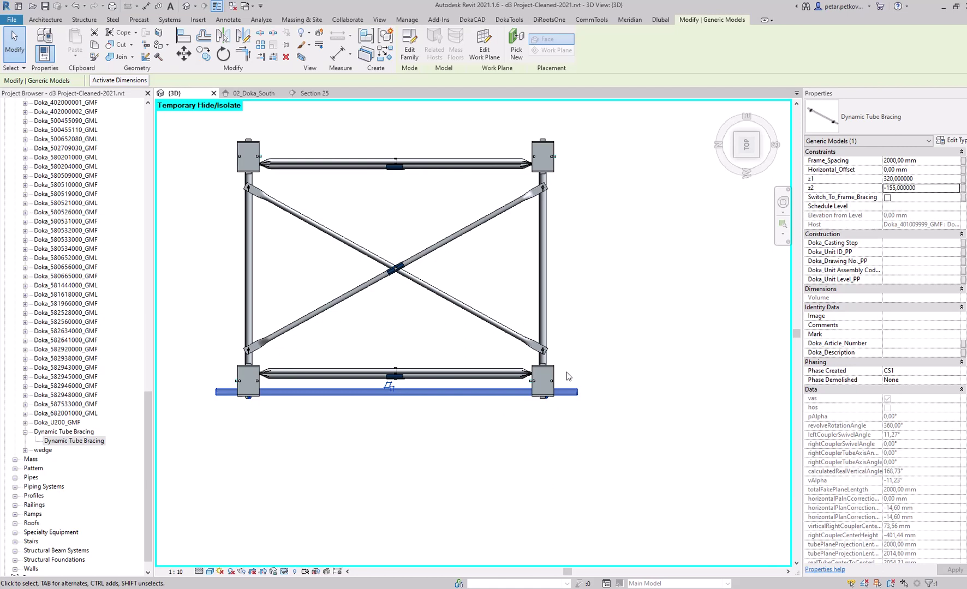
pyautogui.scroll(3, 568, 377)
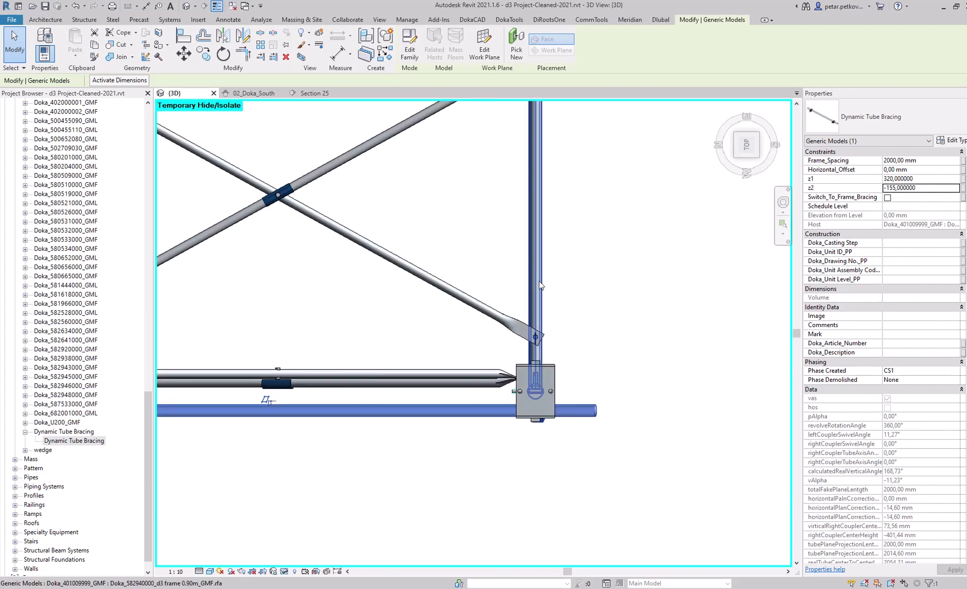
pyautogui.keyDown('shift'); pyautogui.moveTo(629, 409); pyautogui.dragTo(609, 360, button='middle'); pyautogui.keyUp('shift')
pyautogui.click(749, 141)
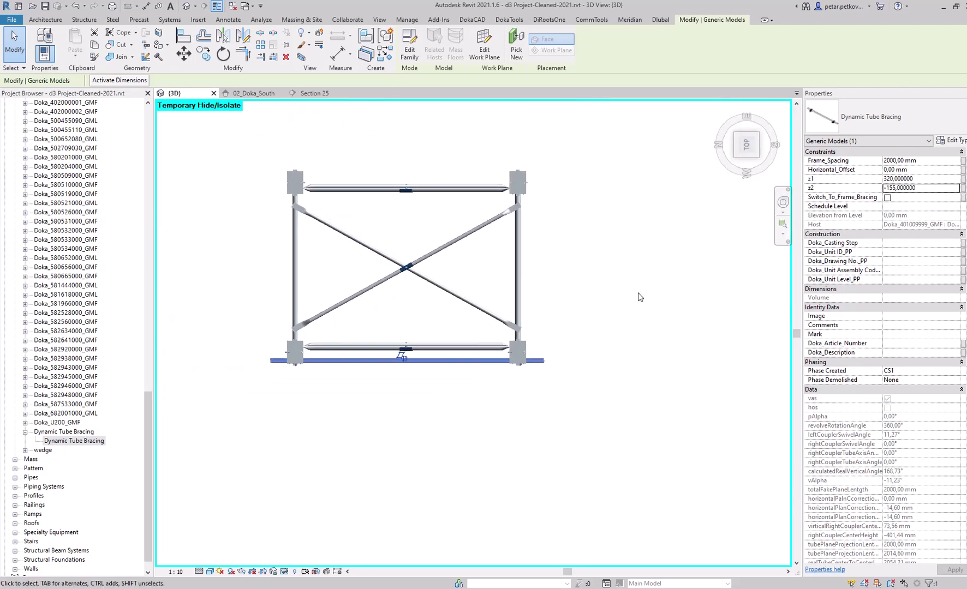
pyautogui.click(928, 170)
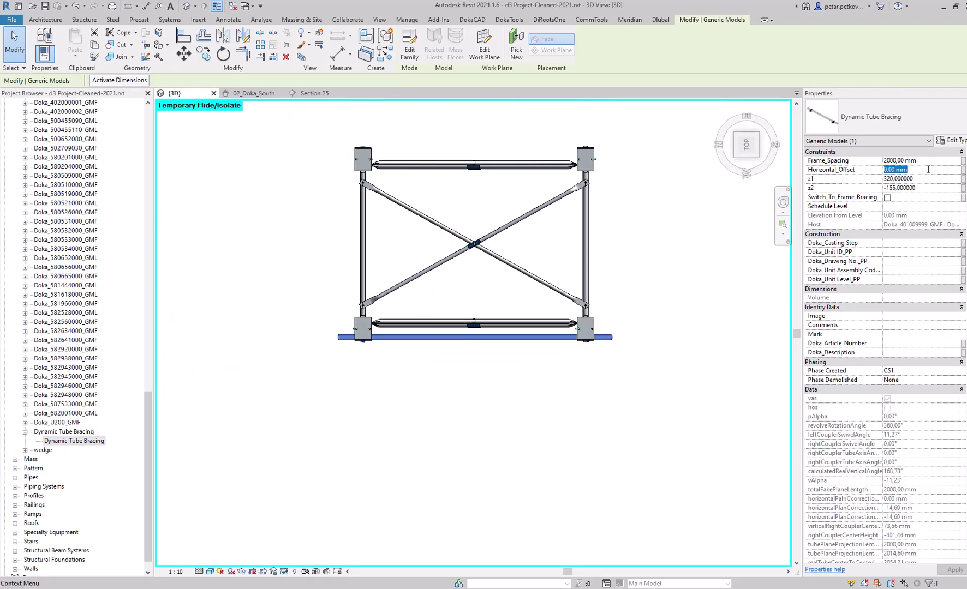
pyautogui.write('150')
pyautogui.click(960, 570)
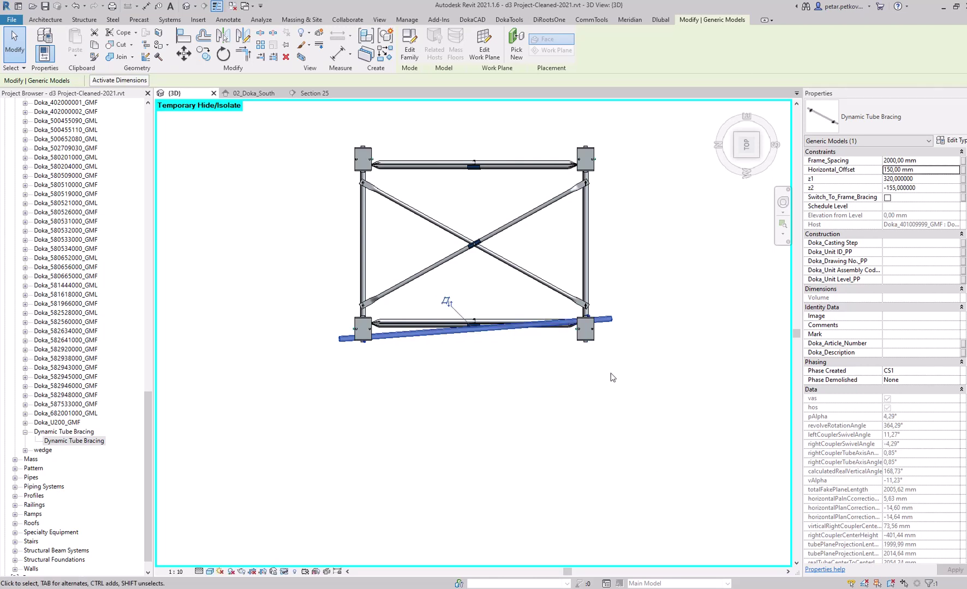
# - Set the tube bracing's Horizontal_Offset to 200 mm, checking the swivel coupler's clearance at the frame corner
pyautogui.keyDown('shift'); pyautogui.moveTo(778, 496); pyautogui.dragTo(753, 469, button='middle'); pyautogui.keyUp('shift')
pyautogui.keyDown('shift'); pyautogui.moveTo(506, 331); pyautogui.dragTo(464, 162, button='middle'); pyautogui.keyUp('shift')
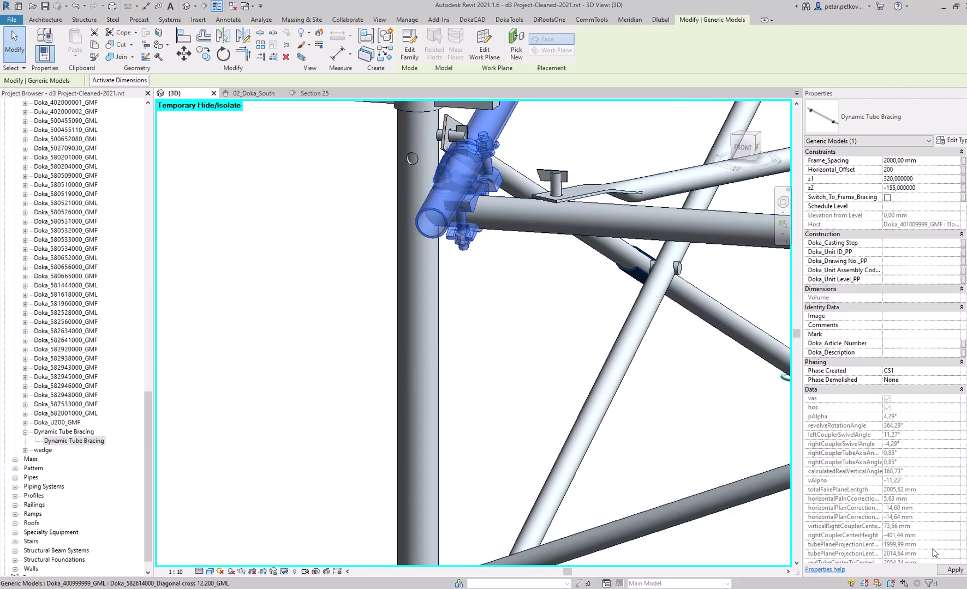
pyautogui.keyDown('shift'); pyautogui.moveTo(486, 382); pyautogui.dragTo(580, 286, button='middle'); pyautogui.keyUp('shift')
# - Examine from several angles how the tube bracing's two couplers fit on the screw jack and the frame's horizontal tube
pyautogui.moveTo(584, 332); pyautogui.dragTo(452, 527, button='middle')
pyautogui.scroll(2, 561, 405)
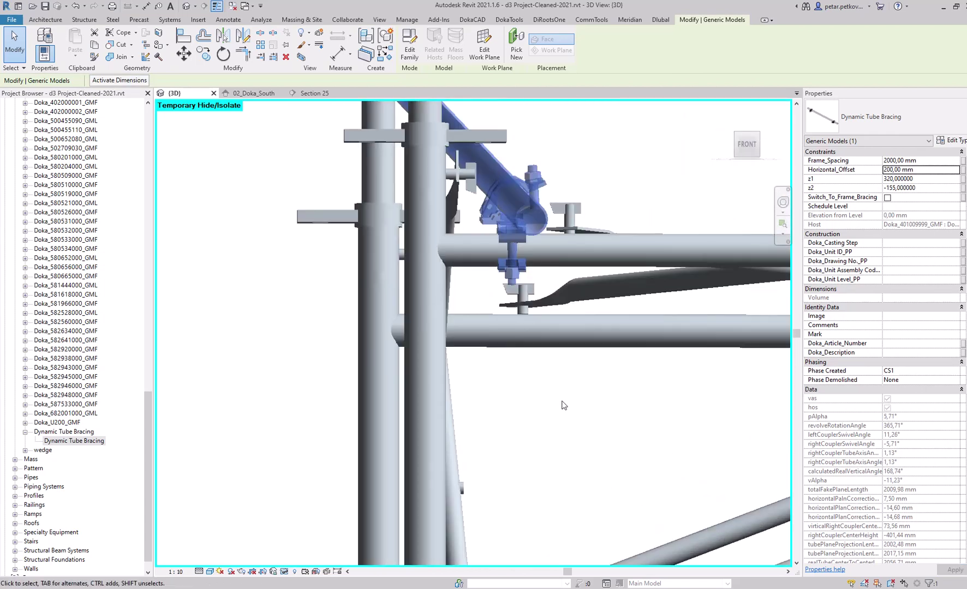
pyautogui.keyDown('shift'); pyautogui.moveTo(561, 405); pyautogui.dragTo(544, 389, button='middle'); pyautogui.keyUp('shift')
pyautogui.scroll(1, 430, 306)
pyautogui.click(430, 311)
pyautogui.moveTo(437, 308); pyautogui.dragTo(445, 395, button='middle')
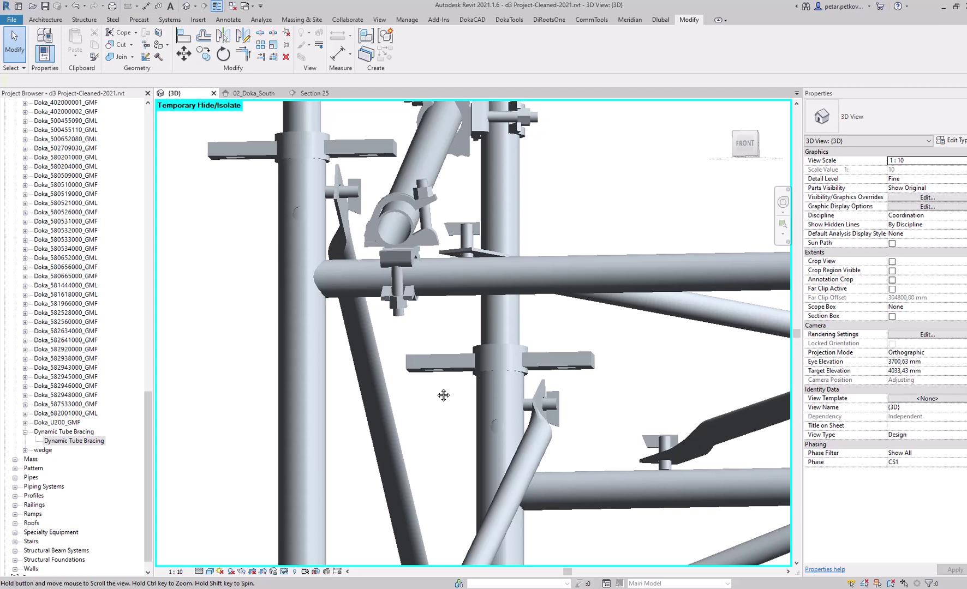
pyautogui.scroll(1, 415, 235)
pyautogui.keyDown('shift'); pyautogui.moveTo(464, 319); pyautogui.dragTo(501, 306, button='middle'); pyautogui.keyUp('shift')
pyautogui.keyDown('shift'); pyautogui.moveTo(620, 371); pyautogui.dragTo(447, 238, button='middle'); pyautogui.keyUp('shift')
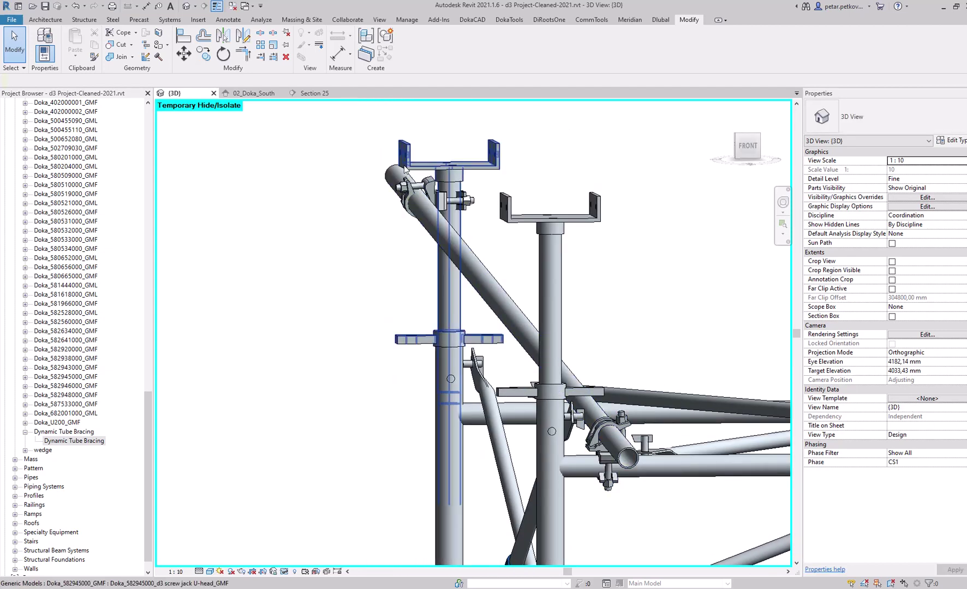
pyautogui.keyDown('shift'); pyautogui.moveTo(371, 264); pyautogui.dragTo(390, 310, button='middle'); pyautogui.keyUp('shift')
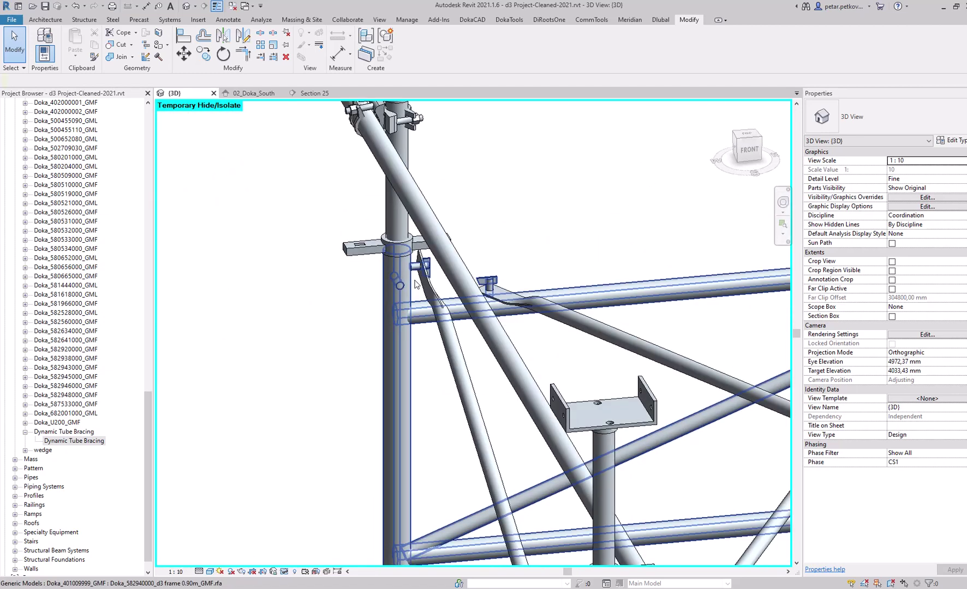
pyautogui.scroll(-2, 387, 310)
pyautogui.scroll(-1, 588, 230)
pyautogui.moveTo(587, 229); pyautogui.dragTo(572, 259, button='middle')
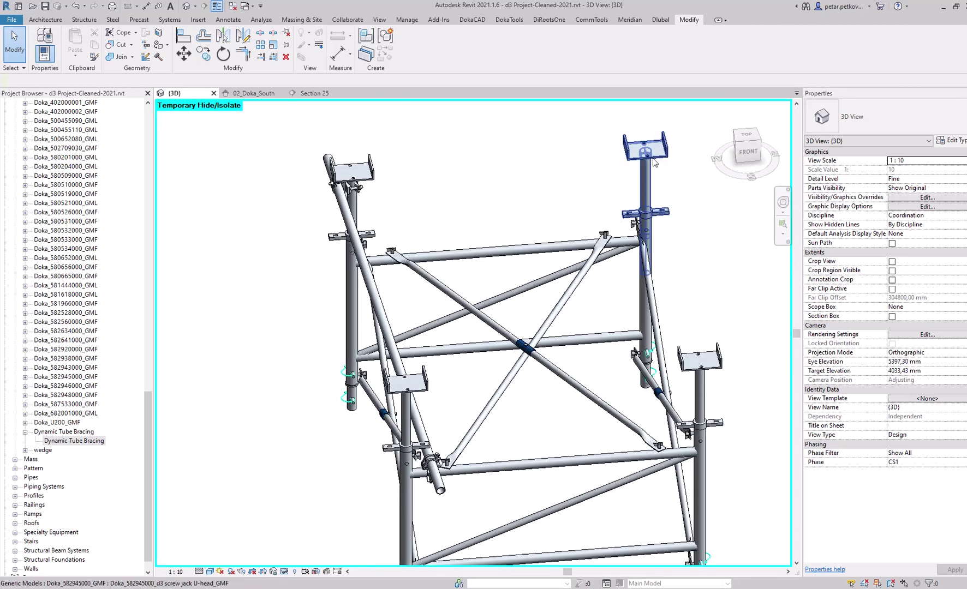
pyautogui.moveTo(333, 480); pyautogui.dragTo(366, 321, button='middle')
# - In the top view, copy the tube bracing about 720 mm sideways into the free space outside the tower
pyautogui.scroll(4, 382, 306)
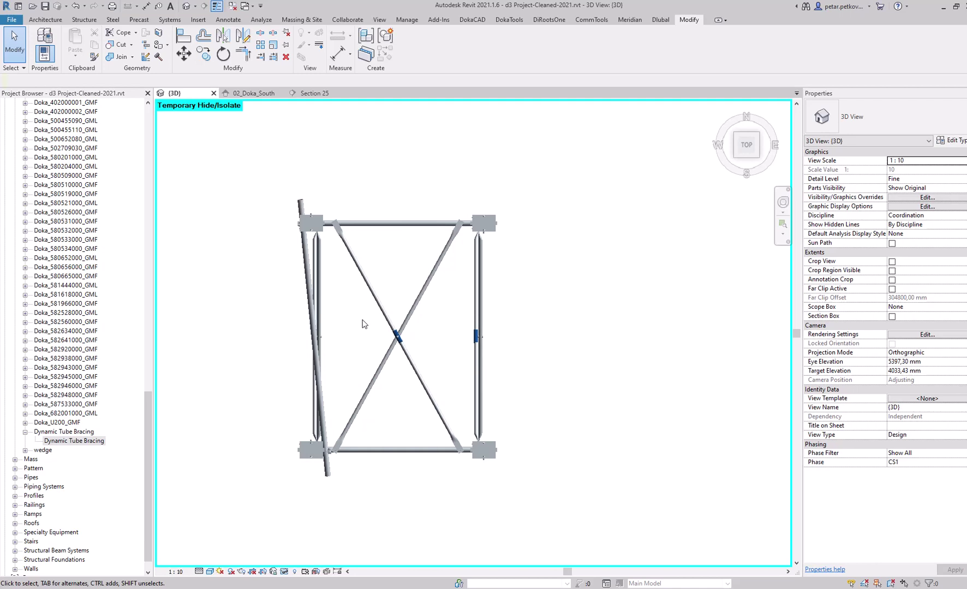
pyautogui.moveTo(261, 236); pyautogui.dragTo(337, 255, button='middle')
pyautogui.click(338, 244)
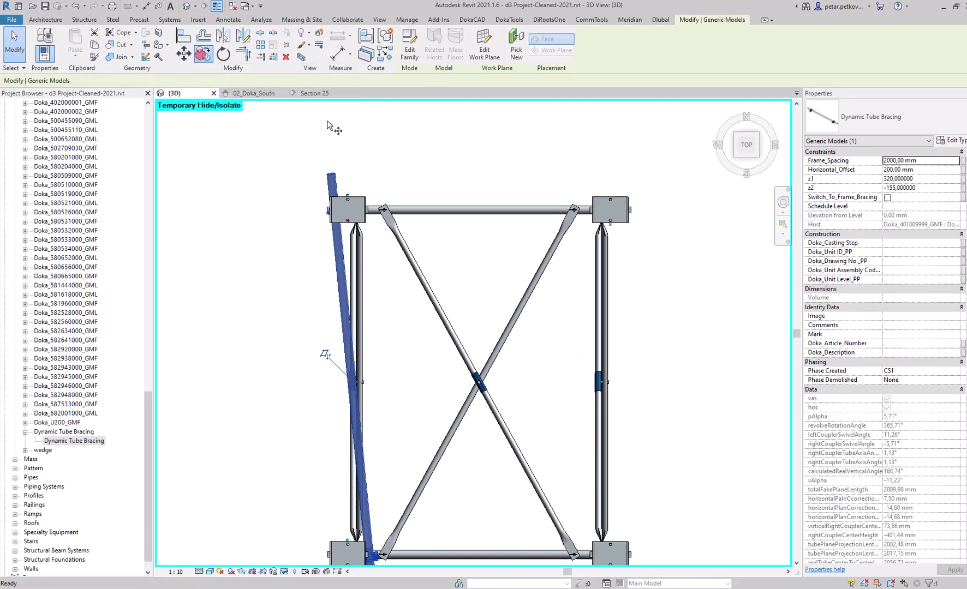
pyautogui.press('m')
pyautogui.press('v')
pyautogui.click(386, 144)
pyautogui.click(294, 238)
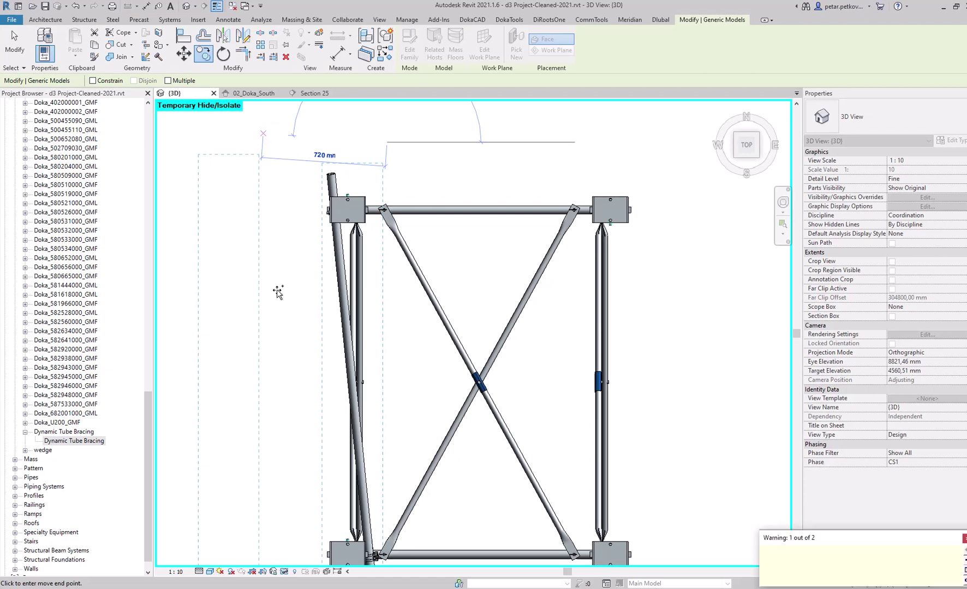
pyautogui.press('Escape')
# - Rotate the copied tube bracing by 180° in plan
pyautogui.scroll(-3, 278, 327)
pyautogui.click(245, 295)
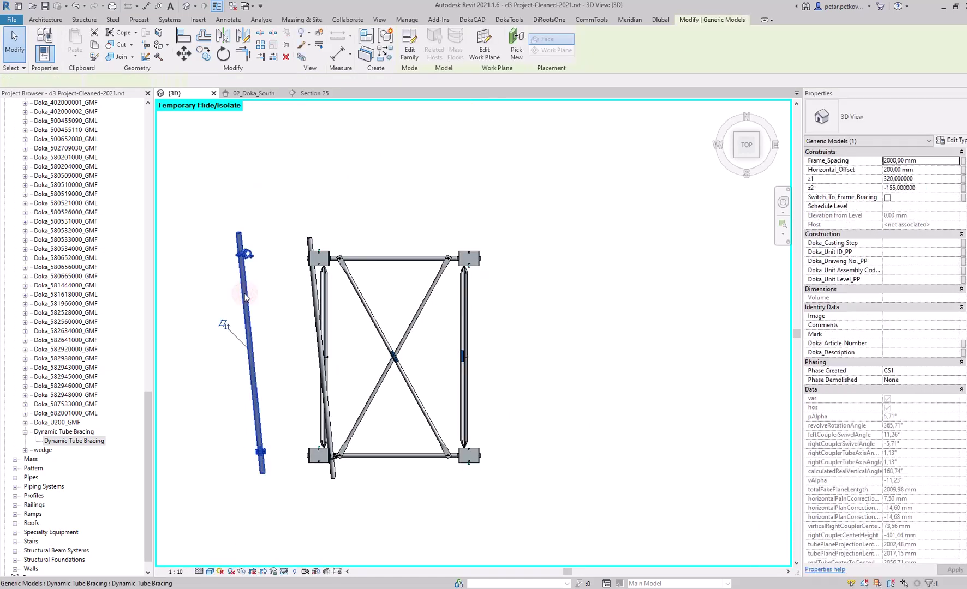
pyautogui.press('space')
pyautogui.press('space')
pyautogui.moveTo(264, 355); pyautogui.dragTo(279, 425, button='middle')
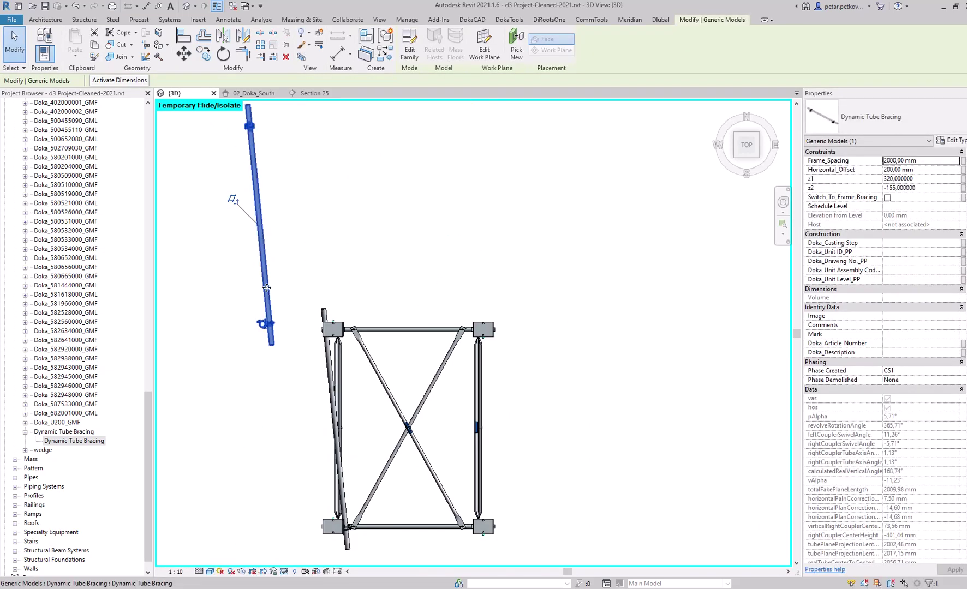
# - In the Section 25 view, align the copied tube bracing's coupler with the lengthwise centre reference of the nearest row of tower legs
pyautogui.click(306, 96)
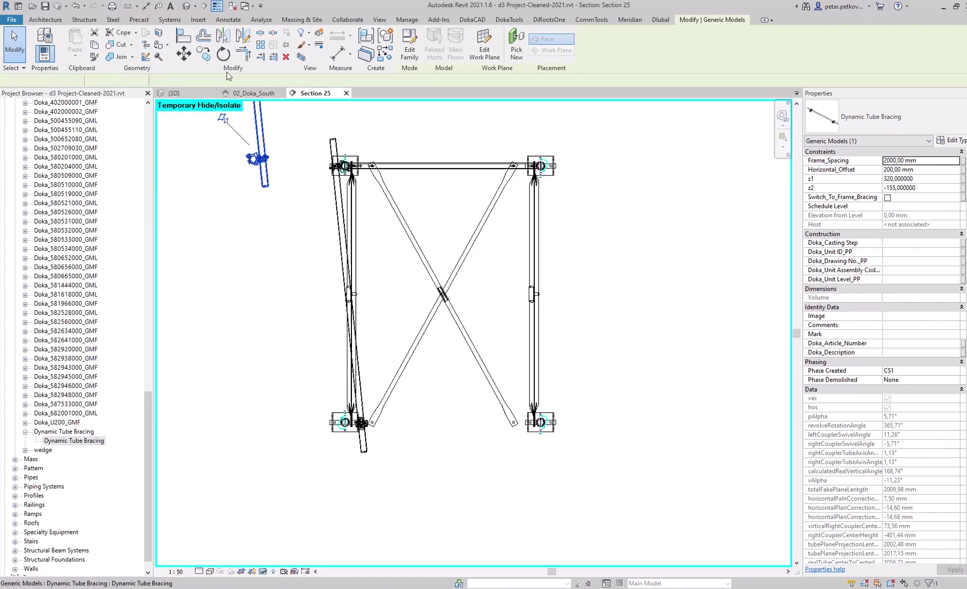
pyautogui.click(185, 38)
pyautogui.scroll(4, 342, 420)
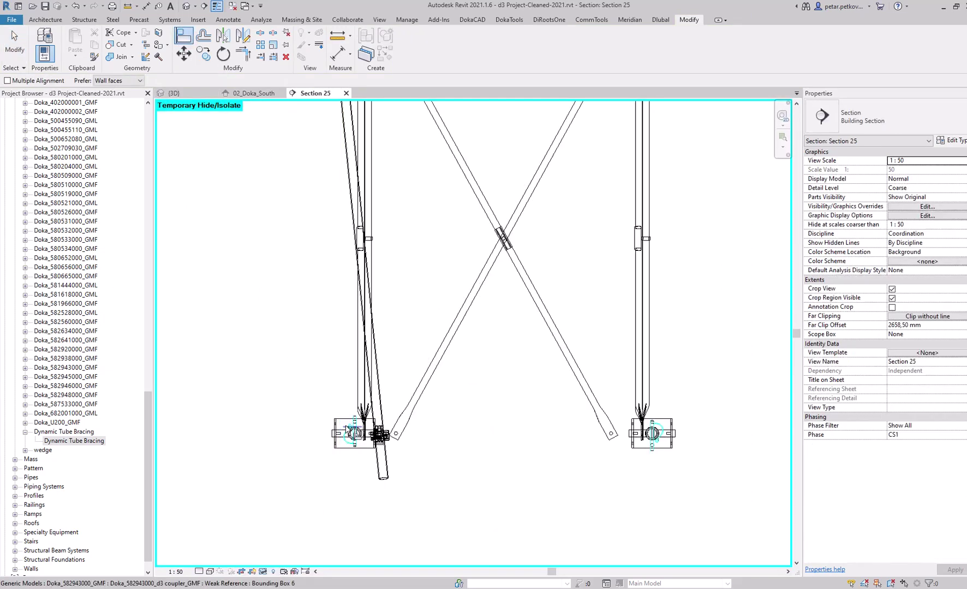
pyautogui.click(358, 452)
pyautogui.scroll(-3, 330, 345)
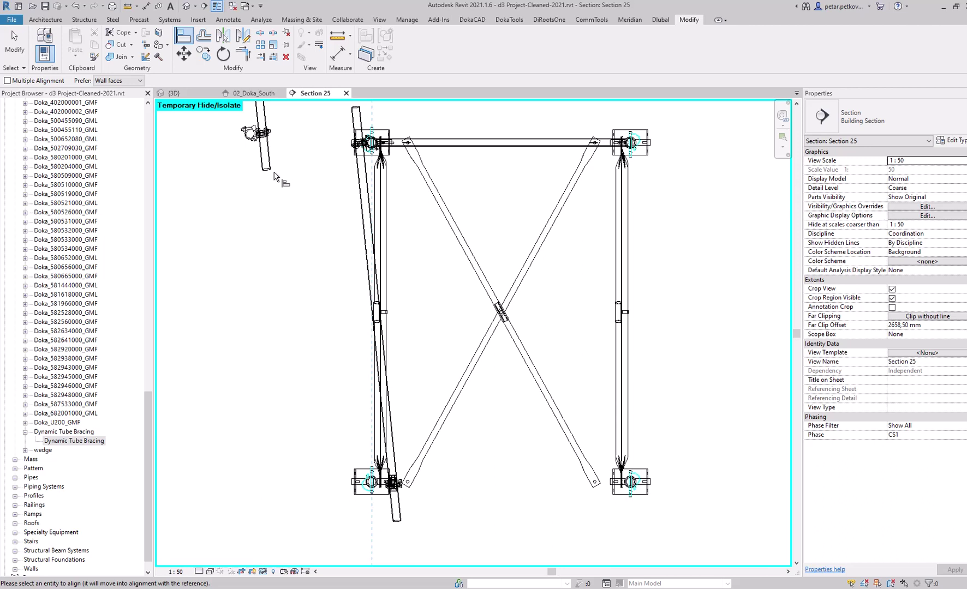
pyautogui.moveTo(298, 257); pyautogui.dragTo(303, 355, button='middle')
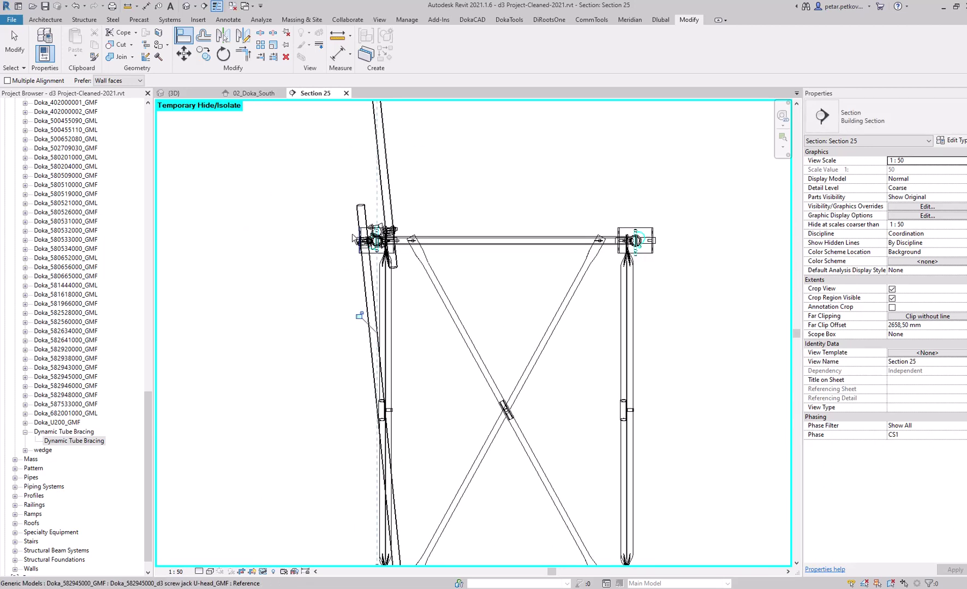
pyautogui.scroll(-1, 347, 240)
pyautogui.scroll(-2, 401, 277)
pyautogui.moveTo(404, 276); pyautogui.dragTo(387, 399, button='middle')
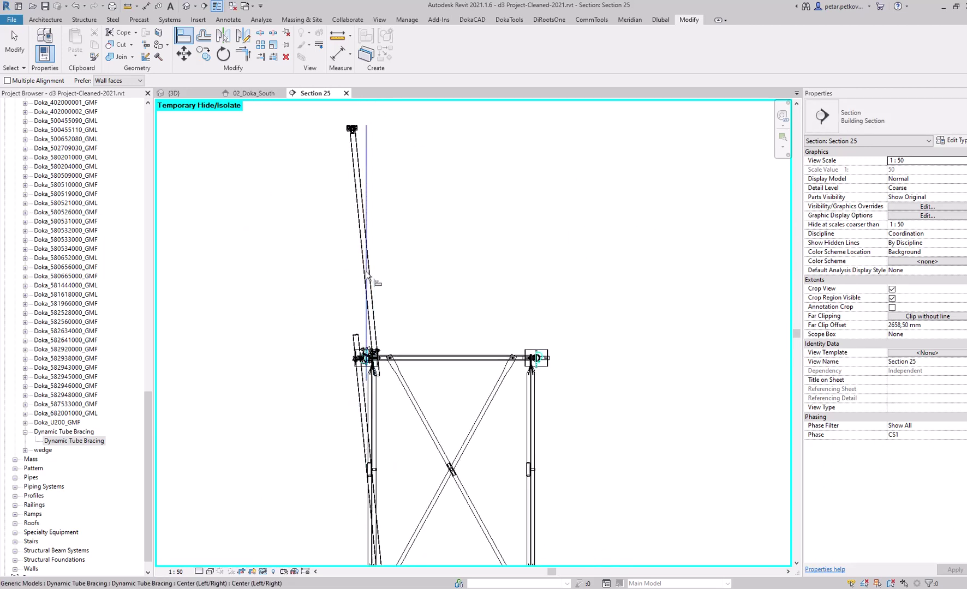
# - Shift the copied tube bracing clear of the upper row of legs and align its coupler with that row's crosswise centre reference in Section 25
pyautogui.click(430, 233)
pyautogui.click(431, 188)
pyautogui.press('Escape')
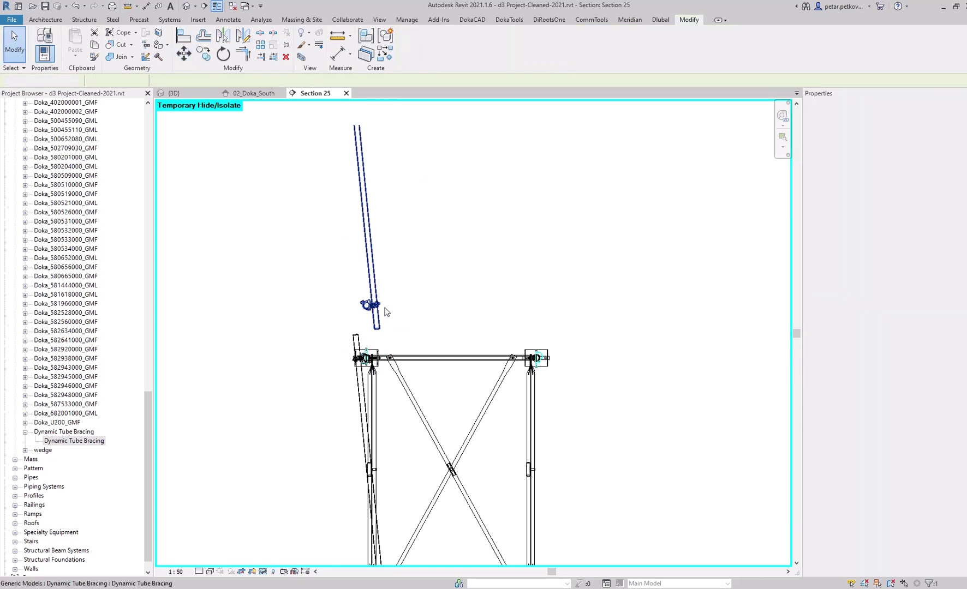
pyautogui.click(188, 41)
pyautogui.scroll(-2, 248, 270)
pyautogui.scroll(5, 334, 438)
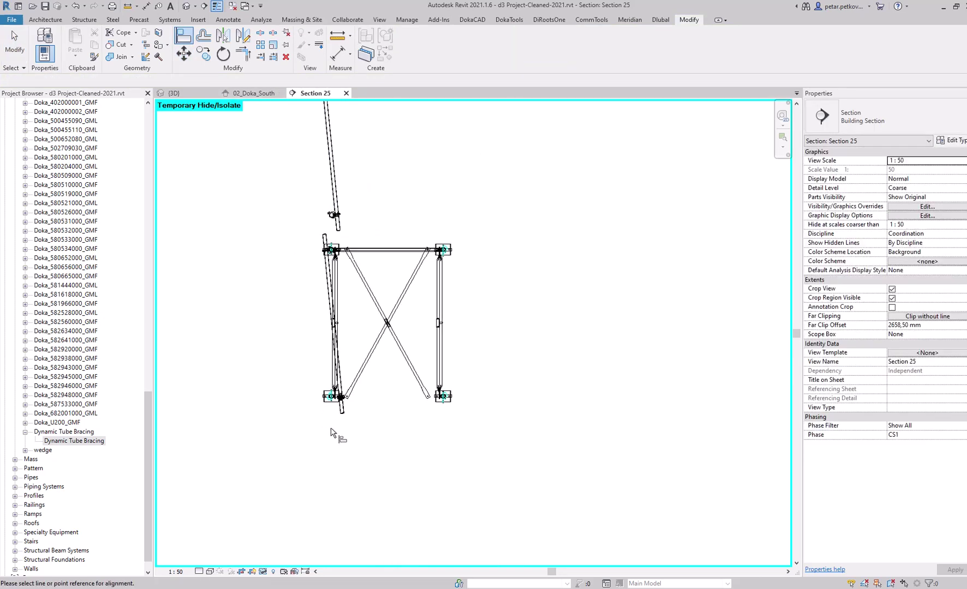
pyautogui.click(330, 368)
pyautogui.scroll(-2, 312, 414)
pyautogui.moveTo(312, 415); pyautogui.dragTo(333, 562, button='middle')
pyautogui.click(353, 225)
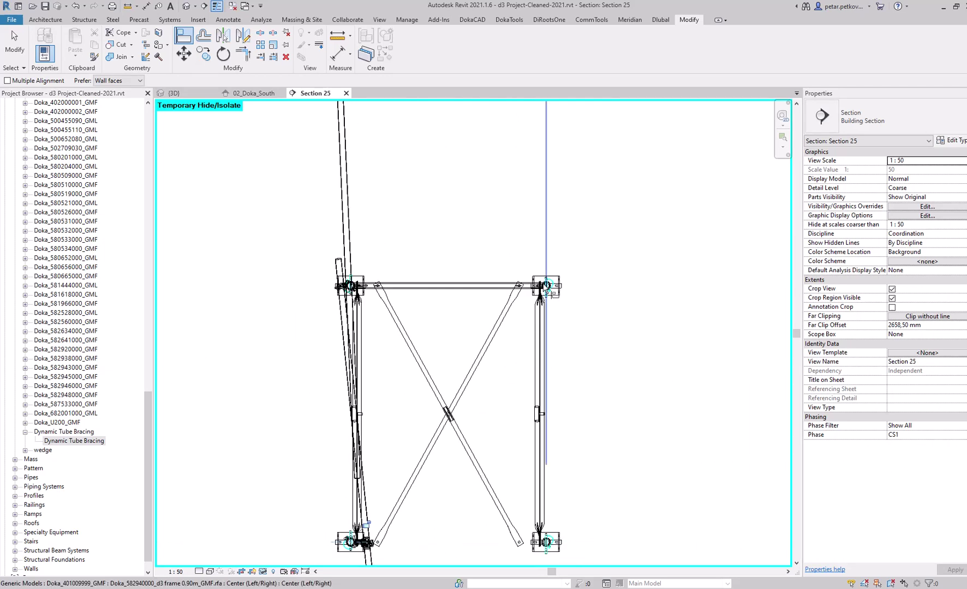
# - In the 3D view, rotate the copied tube bracing by 180° in plan so it spans between the tower legs
pyautogui.scroll(-2, 416, 322)
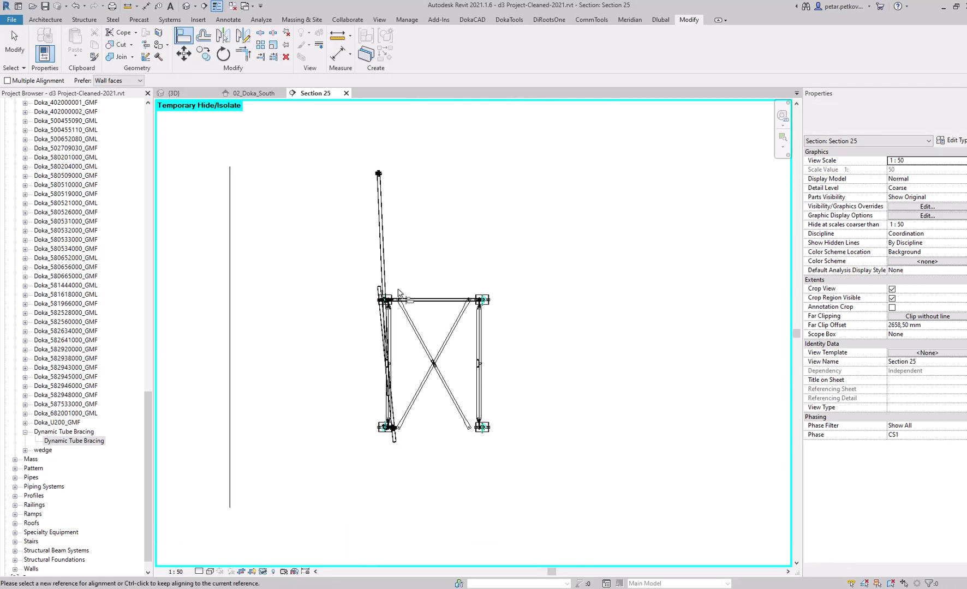
pyautogui.click(182, 94)
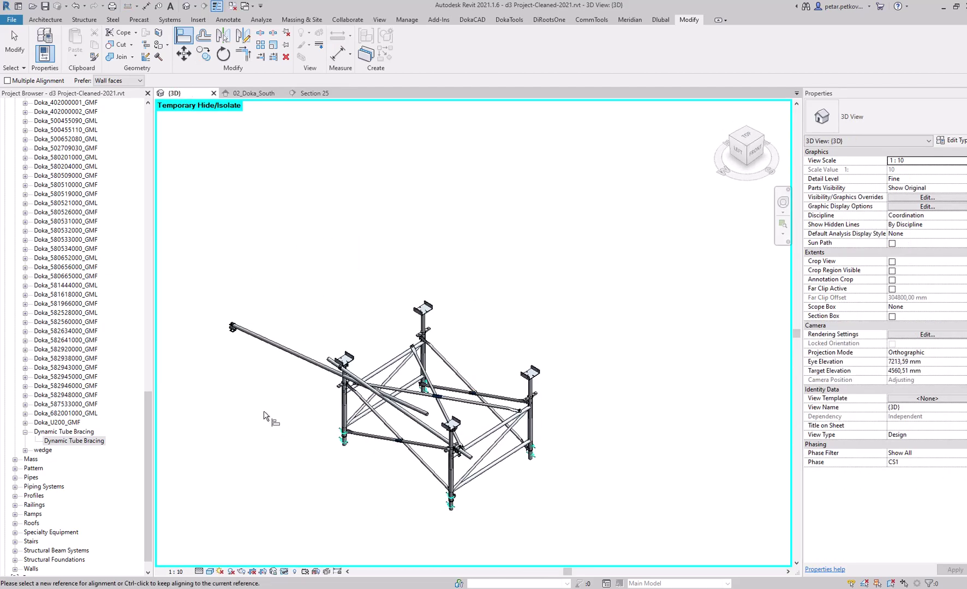
pyautogui.click(285, 346)
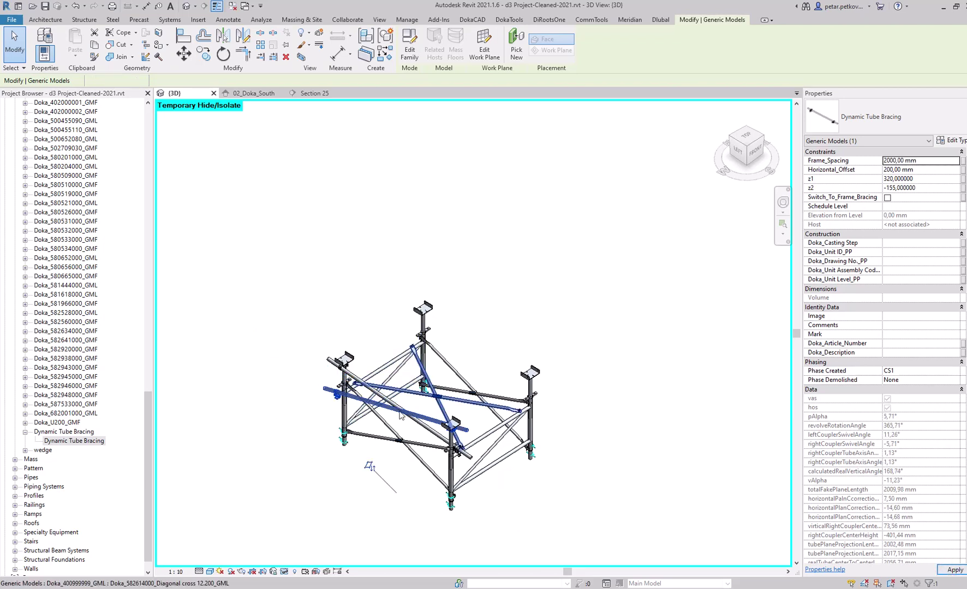
# - Examine the copied tube bracing's couplers on the screw jack and frame from the left side, in both shaded and wireframe display
pyautogui.click(741, 157)
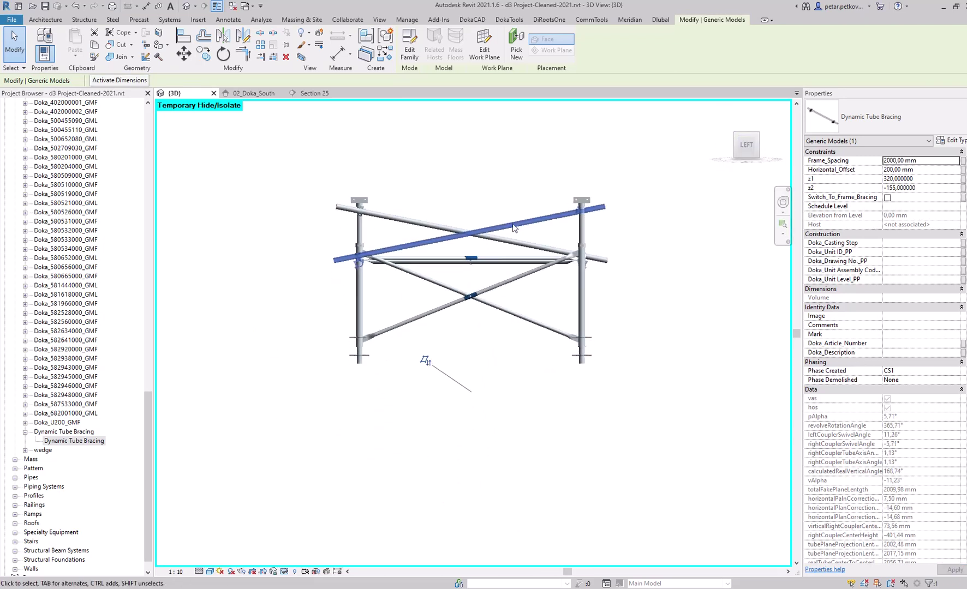
pyautogui.scroll(3, 546, 233)
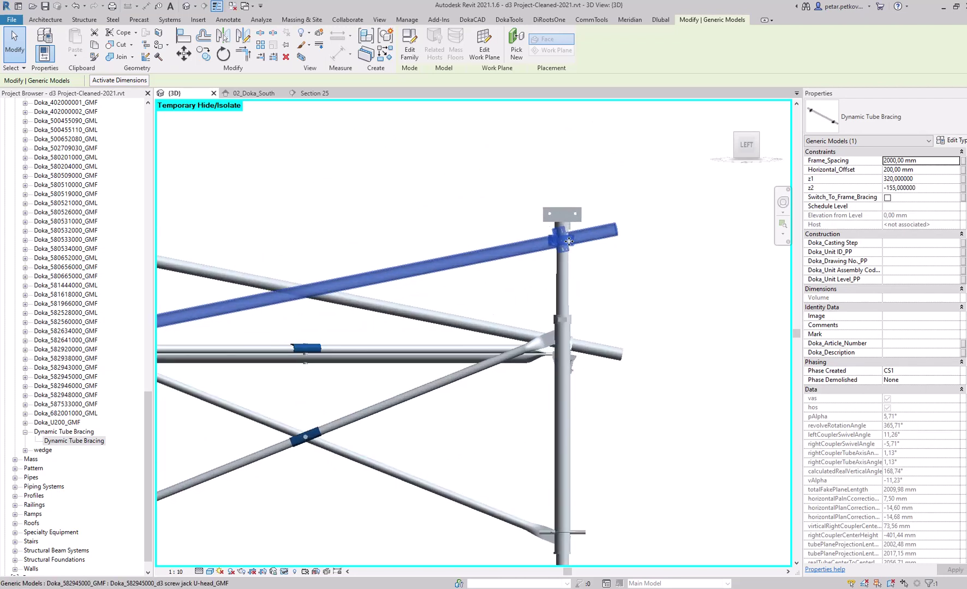
pyautogui.moveTo(332, 250); pyautogui.dragTo(580, 296, button='middle')
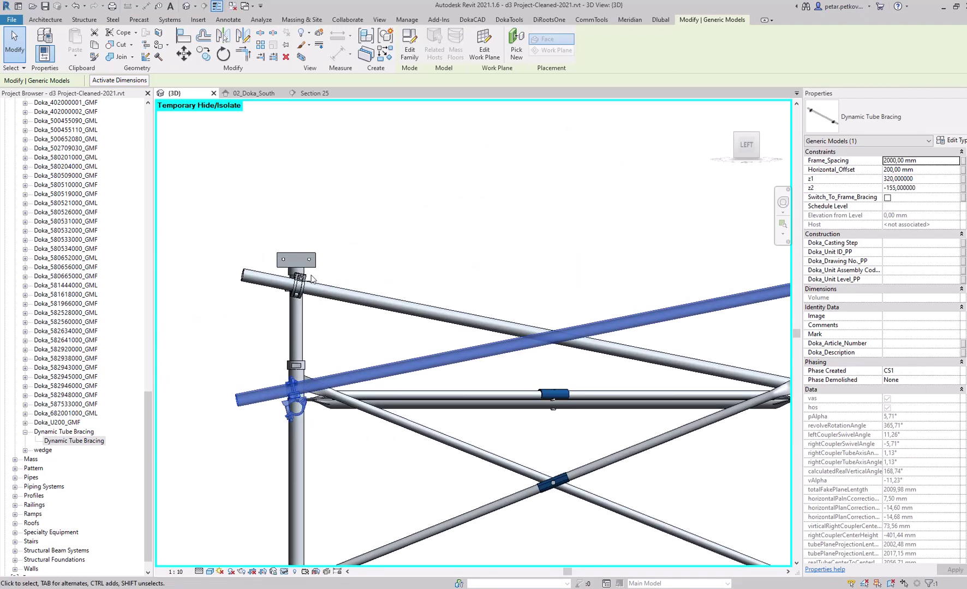
pyautogui.scroll(-1, 585, 297)
pyautogui.moveTo(784, 305); pyautogui.dragTo(632, 295, button='middle')
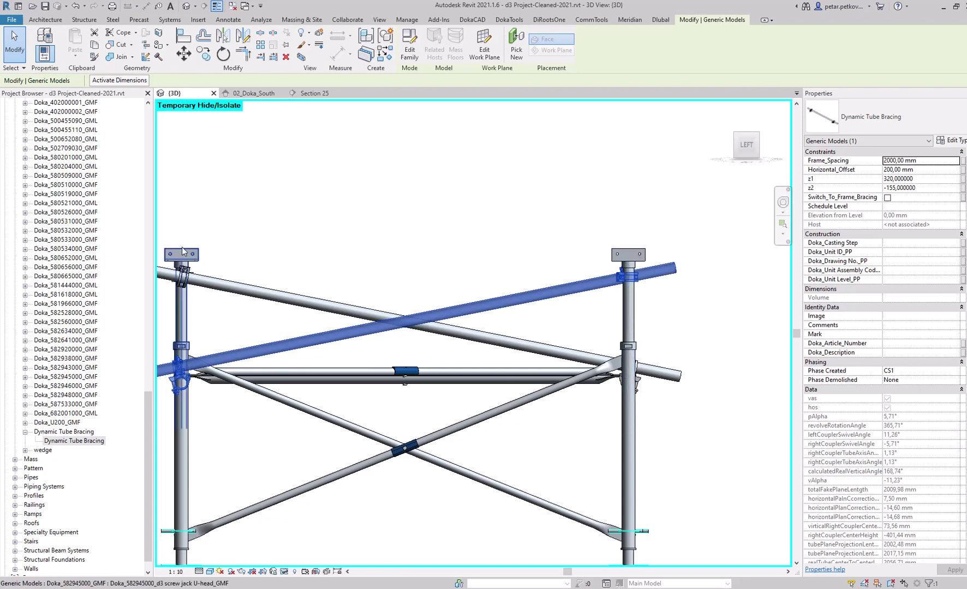
pyautogui.scroll(-1, 398, 340)
pyautogui.scroll(3, 192, 360)
pyautogui.press('w')
pyautogui.press('f')
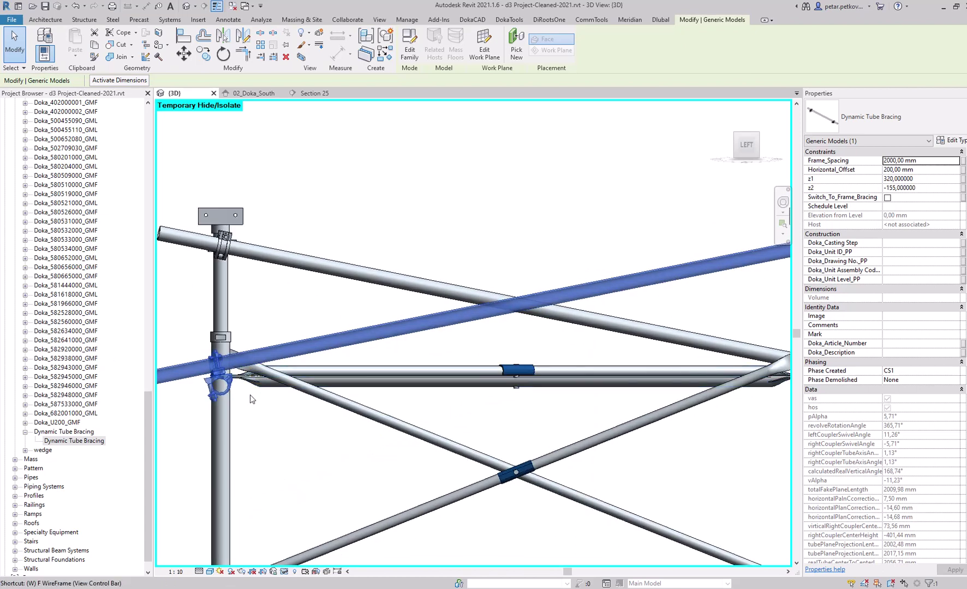
pyautogui.scroll(3, 223, 407)
pyautogui.scroll(-2, 224, 428)
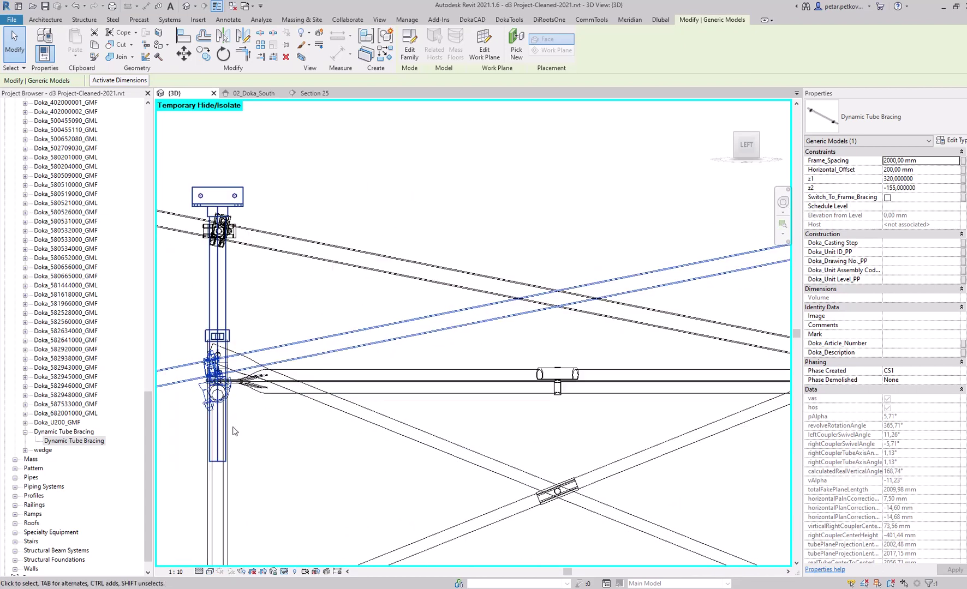
pyautogui.moveTo(234, 432); pyautogui.dragTo(306, 422, button='middle')
pyautogui.scroll(2, 285, 383)
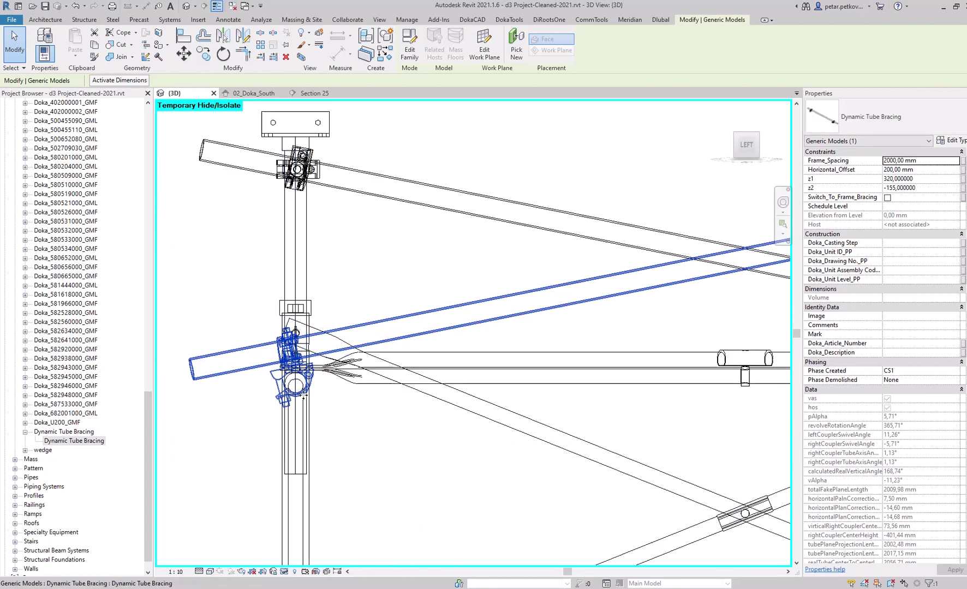
pyautogui.scroll(-2, 304, 395)
pyautogui.keyDown('shift'); pyautogui.moveTo(470, 334); pyautogui.dragTo(513, 374, button='middle'); pyautogui.keyUp('shift')
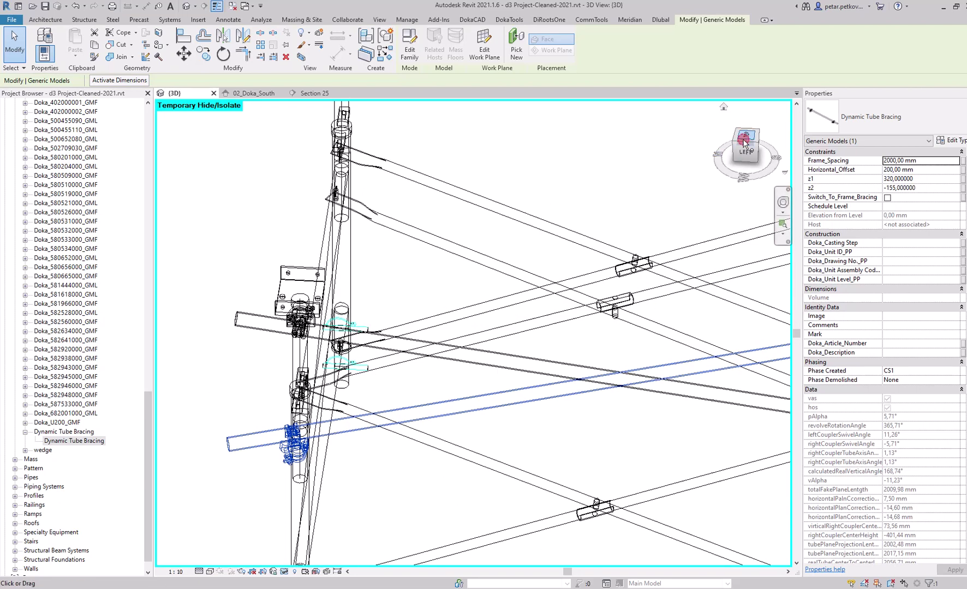
# - In the top view, set the copied tube bracing's Horizontal_Offset to -50 mm
pyautogui.click(746, 143)
pyautogui.scroll(3, 336, 344)
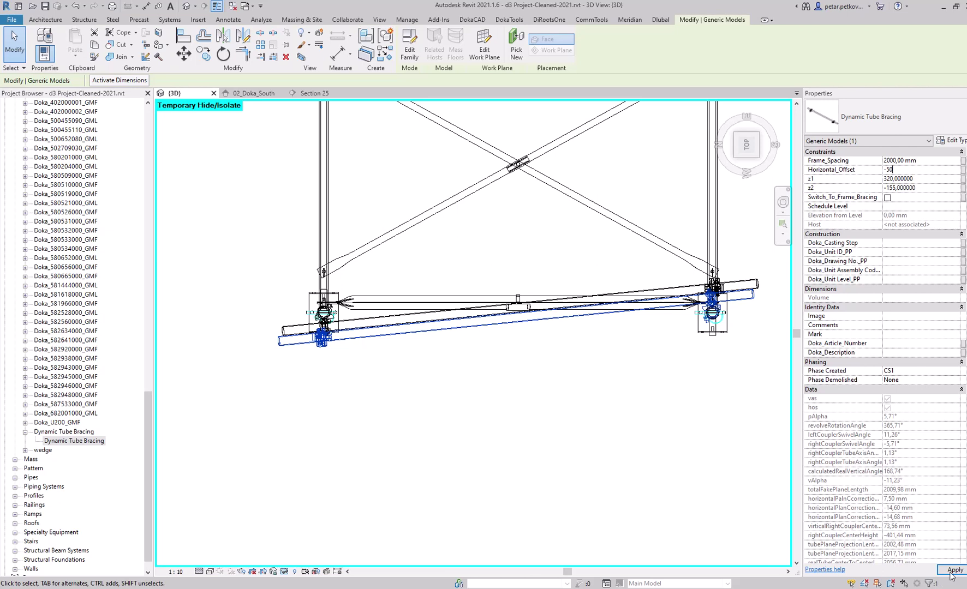
pyautogui.click(396, 435)
# - Examine in shaded display, from the back and from several angles, how both tube bracings and their couplers meet the frame and screw jacks
pyautogui.keyDown('shift'); pyautogui.moveTo(334, 428); pyautogui.dragTo(524, 273, button='middle'); pyautogui.keyUp('shift')
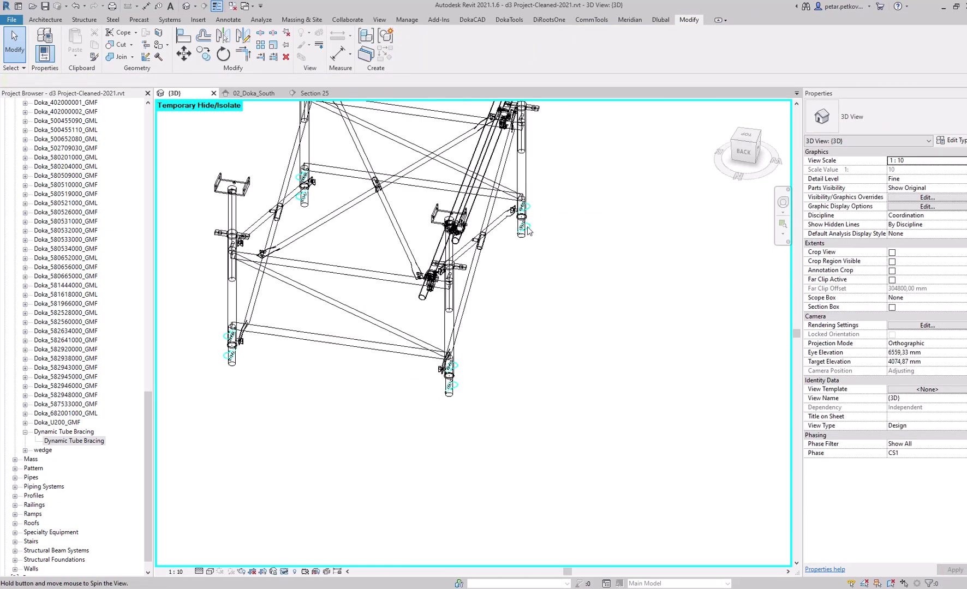
pyautogui.scroll(1, 527, 329)
pyautogui.moveTo(527, 330); pyautogui.dragTo(554, 497, button='middle')
pyautogui.keyDown('shift'); pyautogui.moveTo(558, 437); pyautogui.dragTo(587, 380, button='middle'); pyautogui.keyUp('shift')
pyautogui.scroll(2, 561, 328)
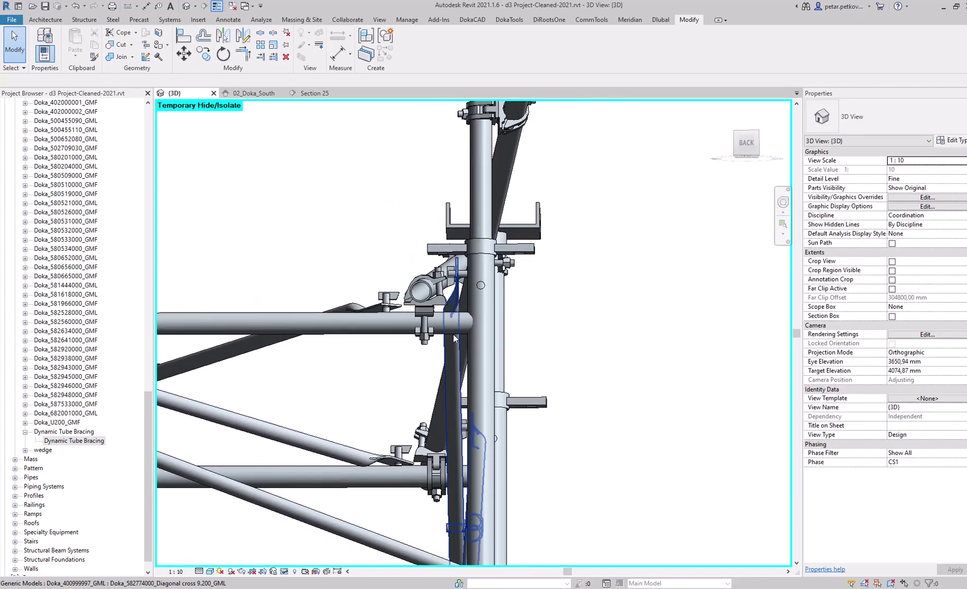
pyautogui.keyDown('shift'); pyautogui.moveTo(483, 346); pyautogui.dragTo(611, 376, button='middle'); pyautogui.keyUp('shift')
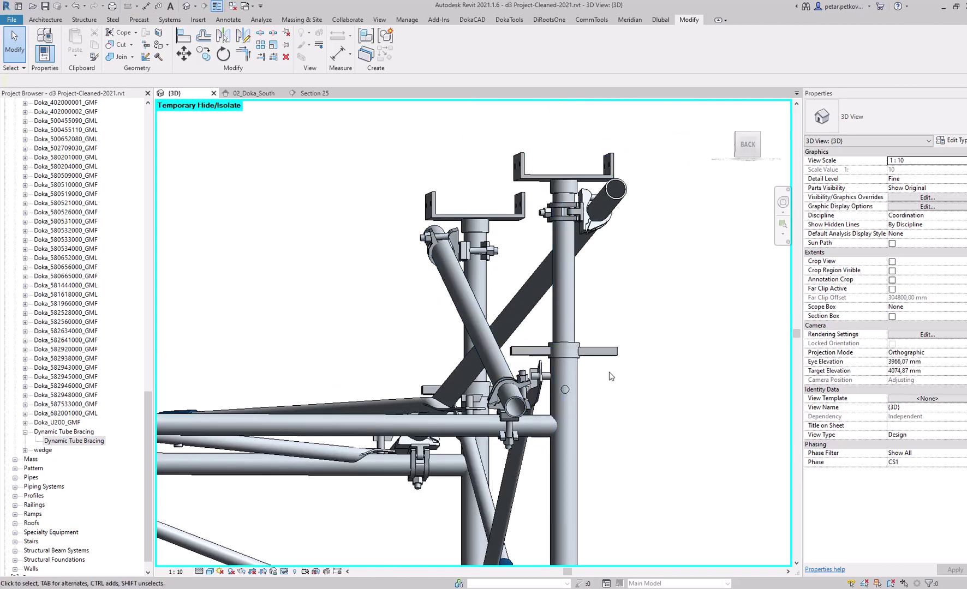
pyautogui.keyDown('shift'); pyautogui.moveTo(695, 392); pyautogui.dragTo(679, 288, button='middle'); pyautogui.keyUp('shift')
# - In the top view, copy the original tube bracing with the 200 mm offset sideways into the free space outside the tower
pyautogui.click(745, 136)
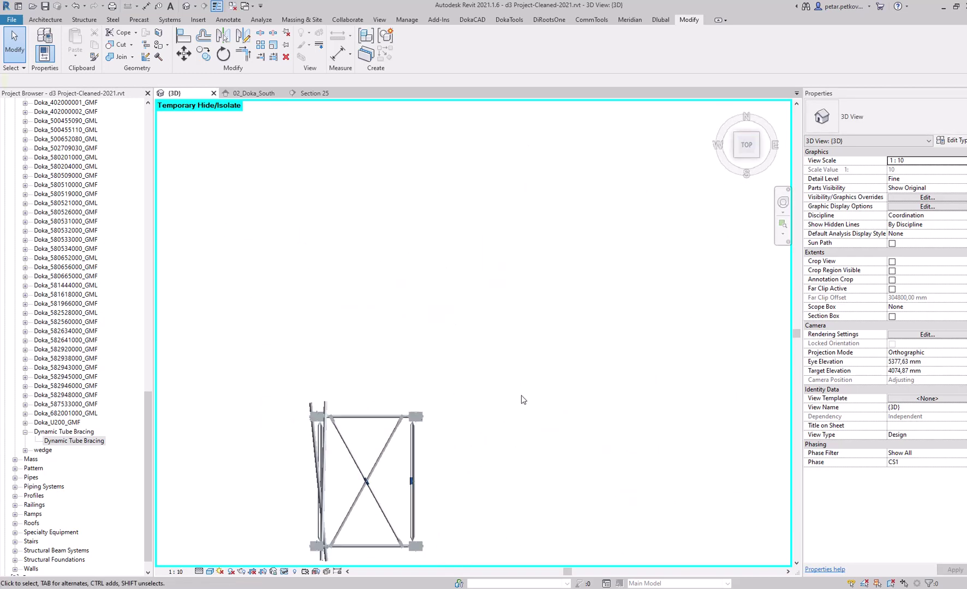
pyautogui.scroll(3, 251, 360)
pyautogui.click(379, 213)
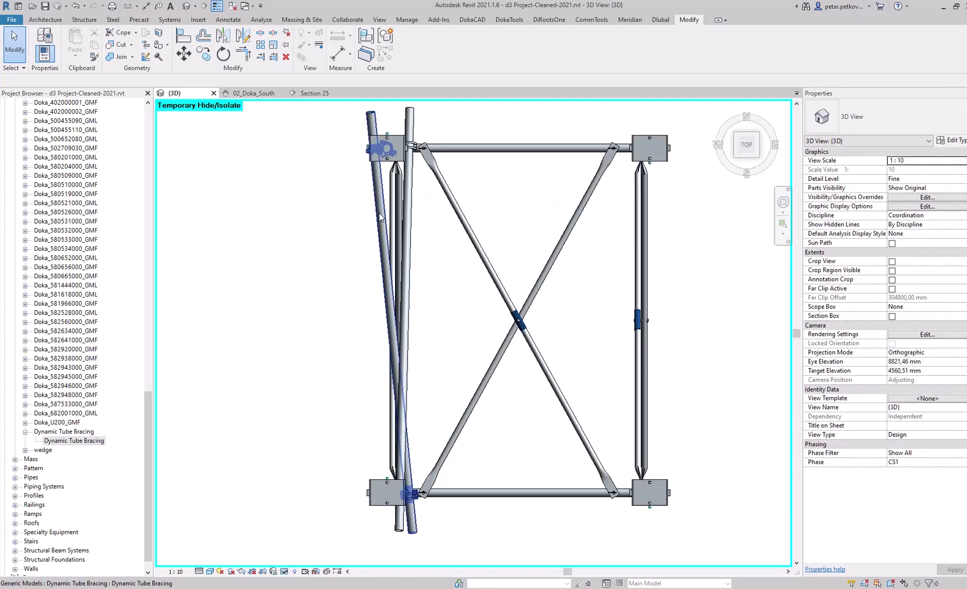
pyautogui.click(203, 53)
pyautogui.scroll(-2, 321, 391)
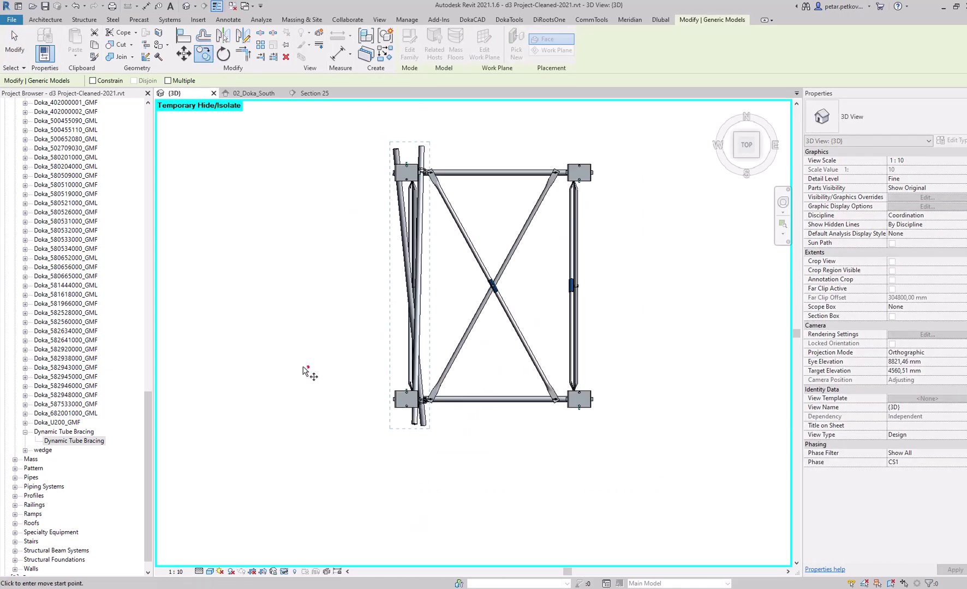
pyautogui.click(216, 366)
pyautogui.press('Escape')
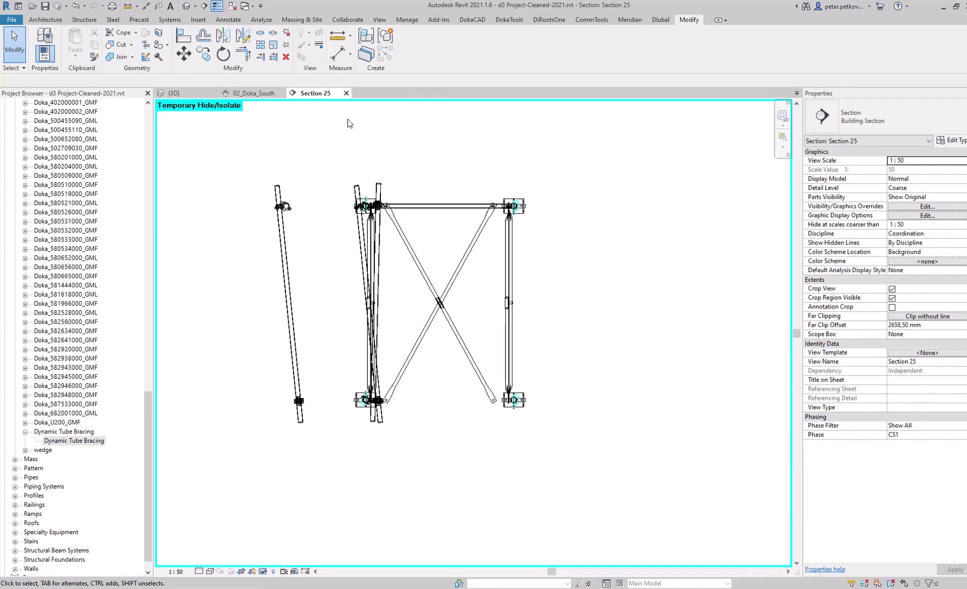
# - In Section 25, rotate the new tube bracing copy to run crosswise and move it about 2760 mm into the free space below the tower
pyautogui.click(284, 288)
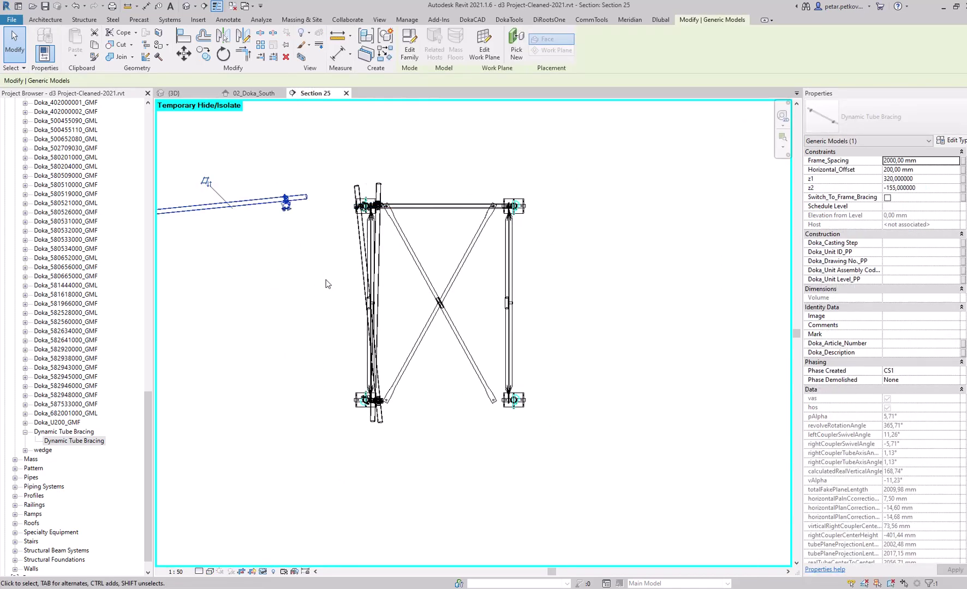
pyautogui.press('space')
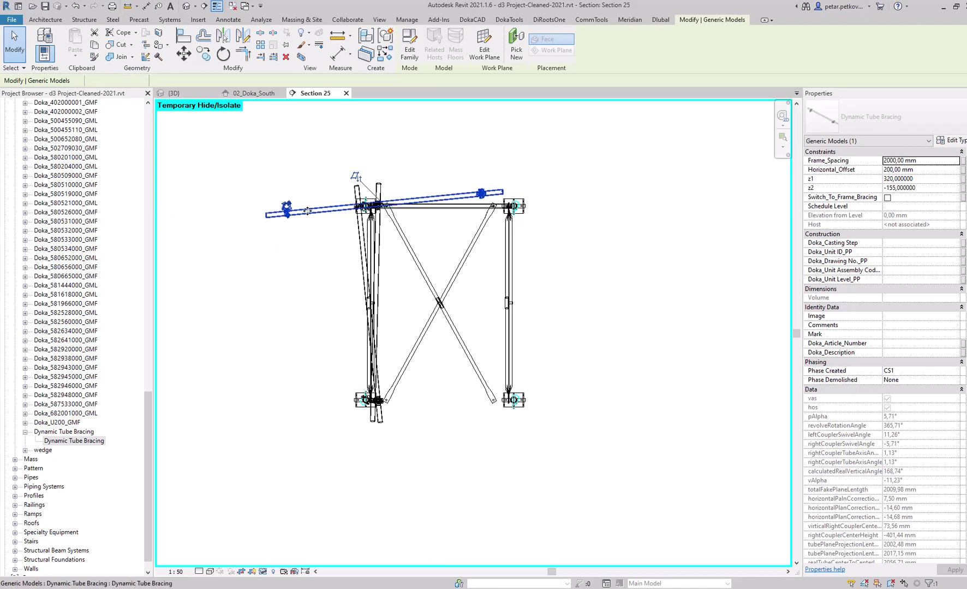
pyautogui.press('m')
pyautogui.press('v')
pyautogui.click(292, 205)
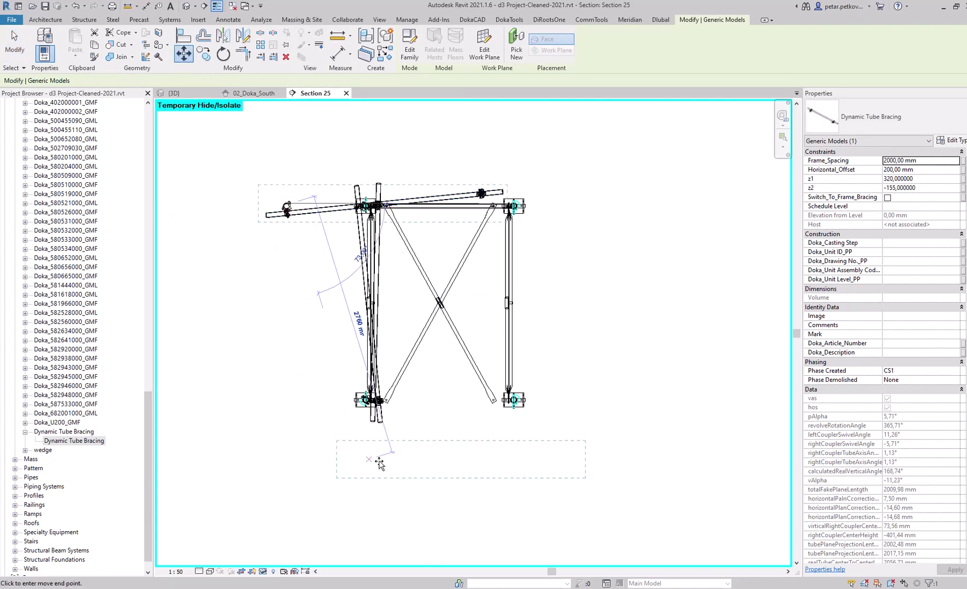
pyautogui.click(380, 462)
pyautogui.scroll(2, 425, 437)
pyautogui.click(289, 239)
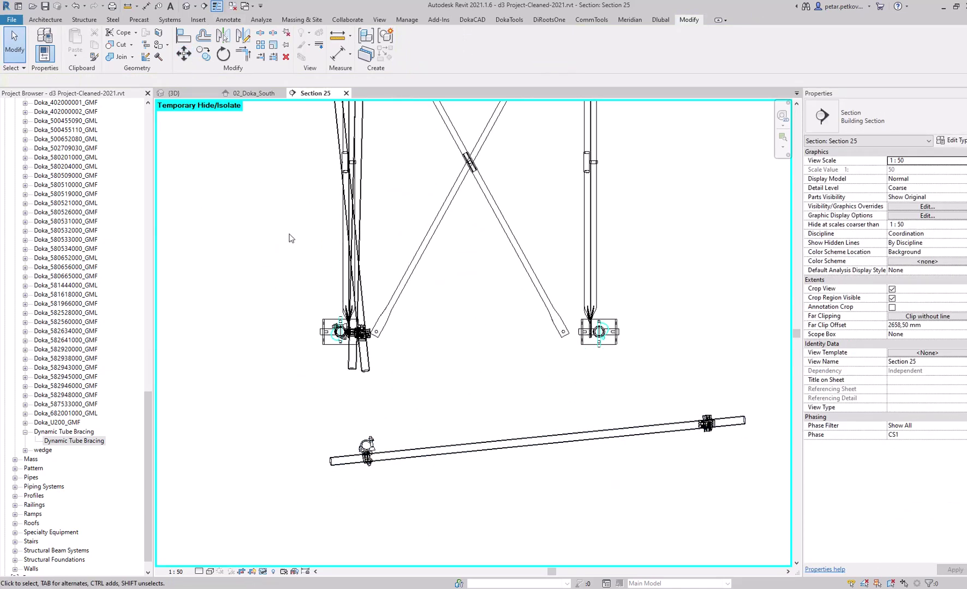
# - Align the crosswise tube bracing's coupler with both centre references of the screw jack at the tower's lower-left corner
pyautogui.click(178, 41)
pyautogui.scroll(2, 320, 340)
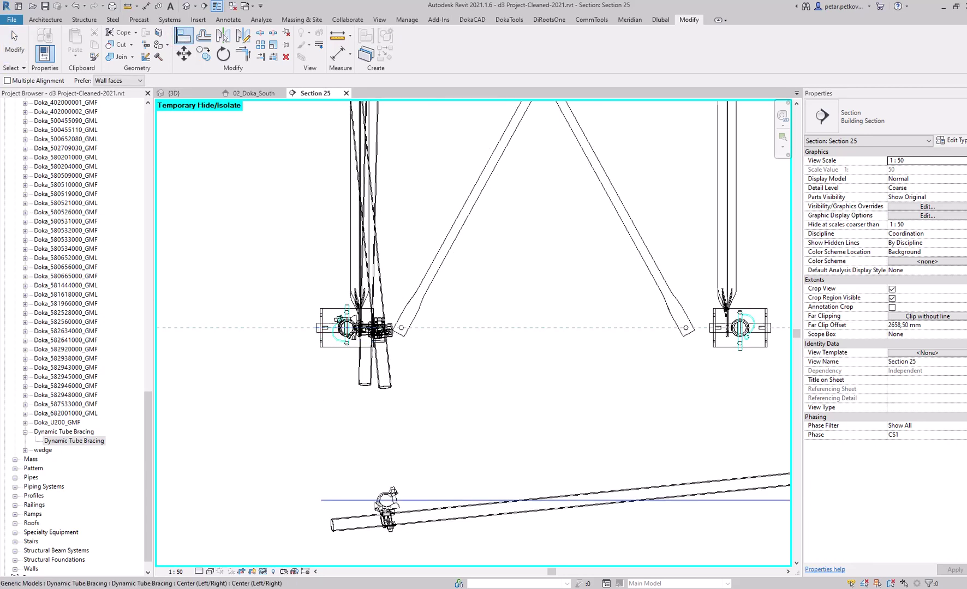
pyautogui.press('Escape')
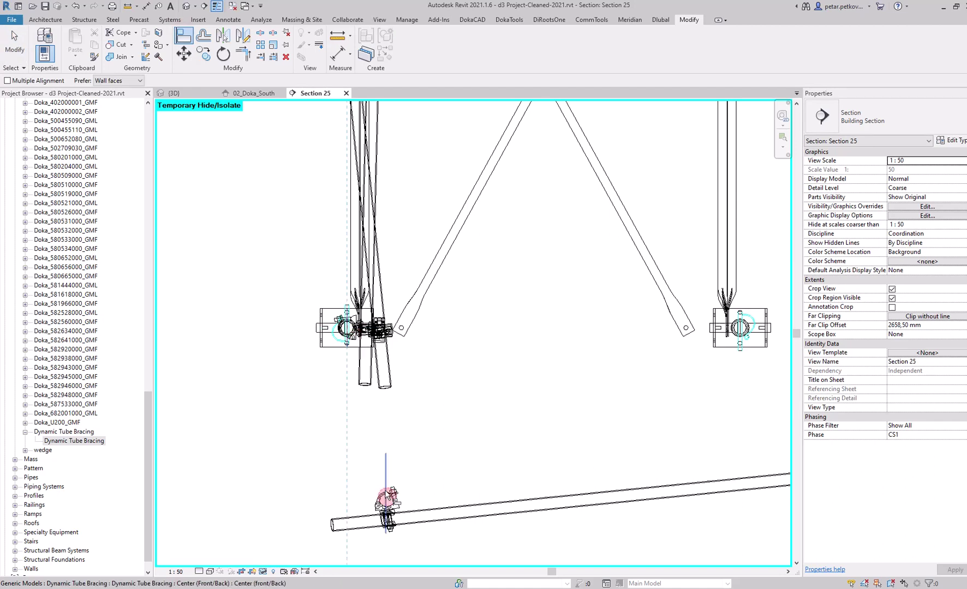
pyautogui.click(387, 495)
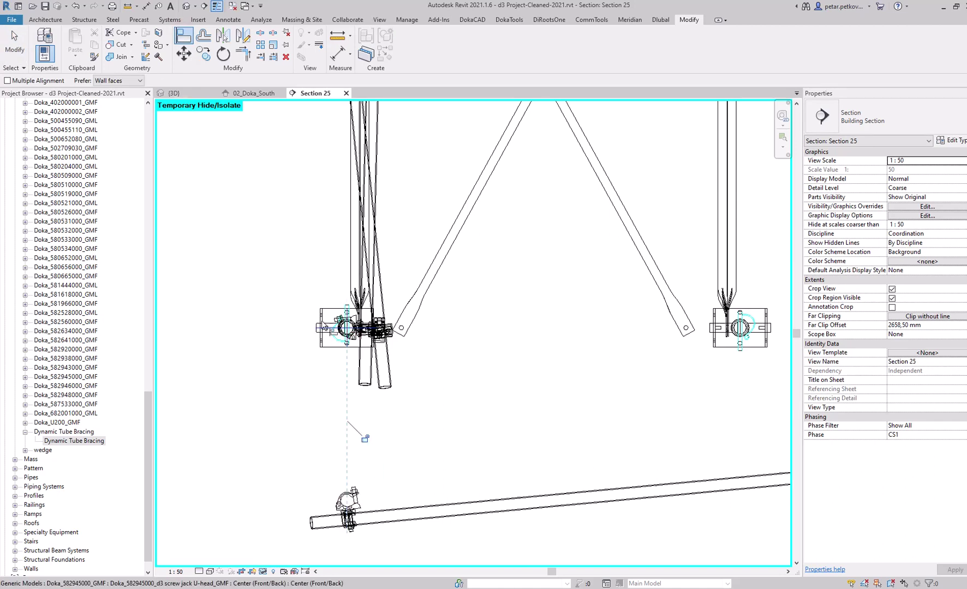
pyautogui.click(355, 500)
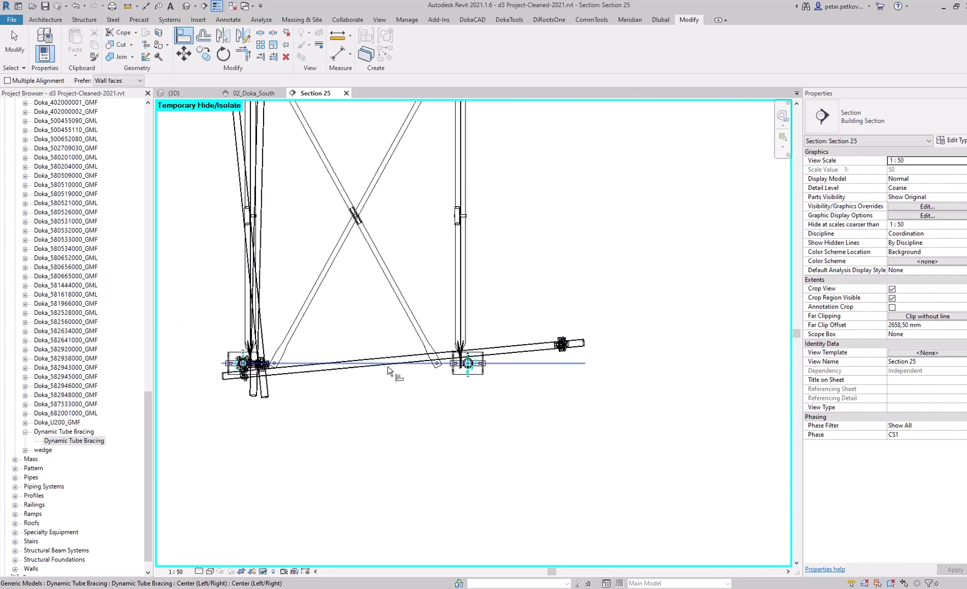
pyautogui.press('Escape')
# - Set the crosswise tube bracing's Frame_Spacing to 1000 mm and check its fit on the frame in the 3D front view
pyautogui.click(378, 363)
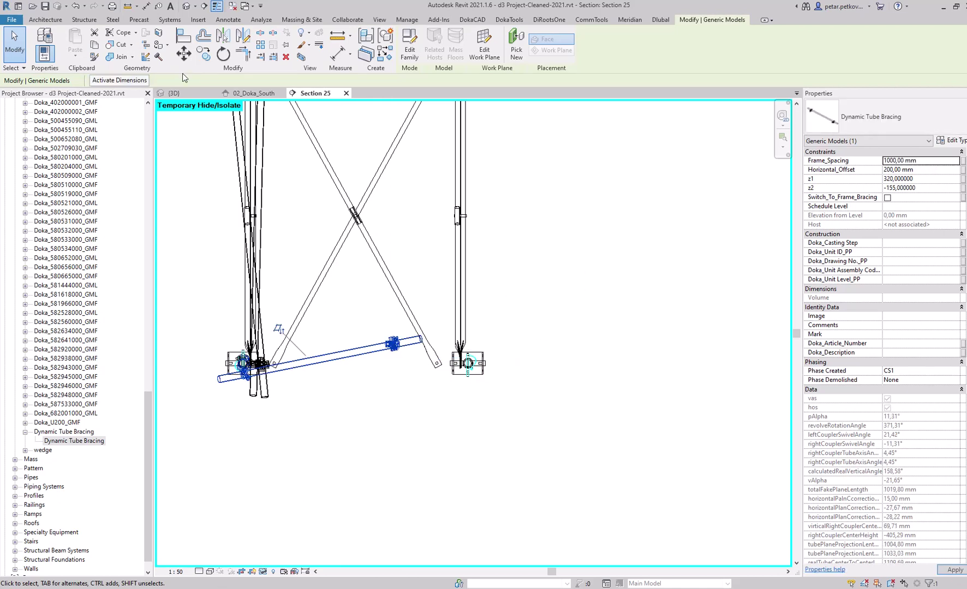
pyautogui.click(174, 93)
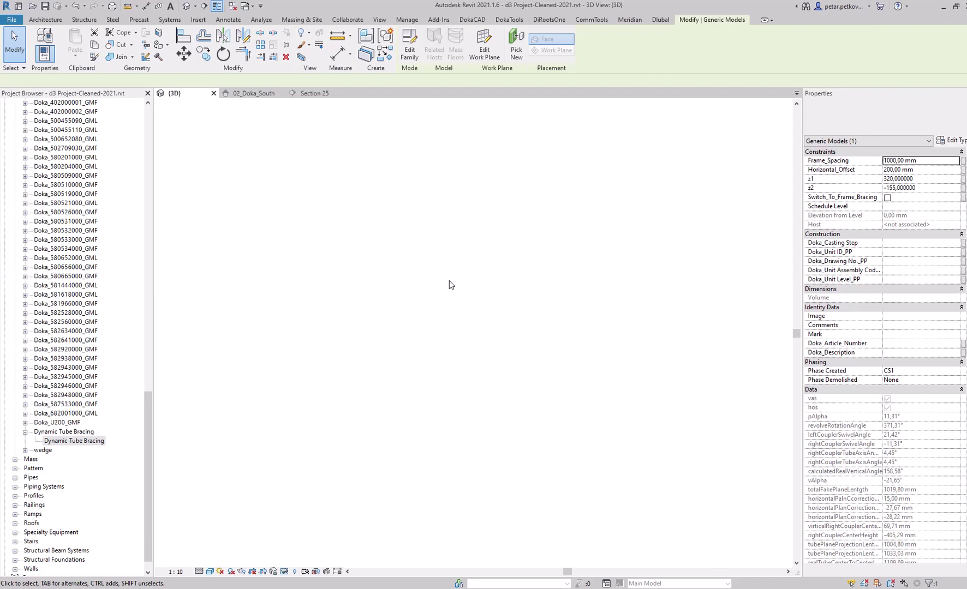
pyautogui.keyDown('shift'); pyautogui.moveTo(513, 458); pyautogui.dragTo(540, 201, button='middle'); pyautogui.keyUp('shift')
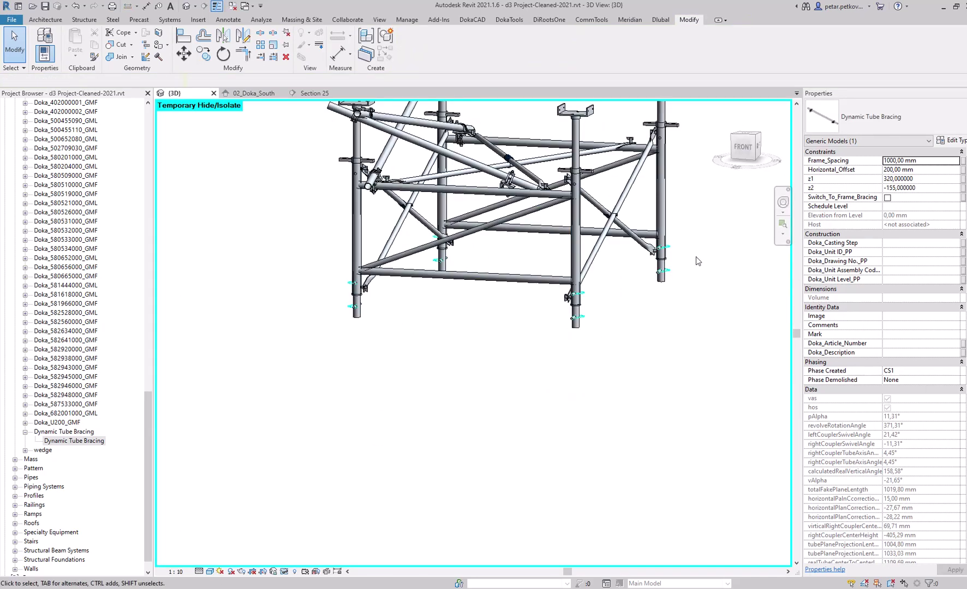
pyautogui.moveTo(728, 206); pyautogui.dragTo(654, 334, button='middle')
pyautogui.click(750, 152)
pyautogui.scroll(8, 471, 391)
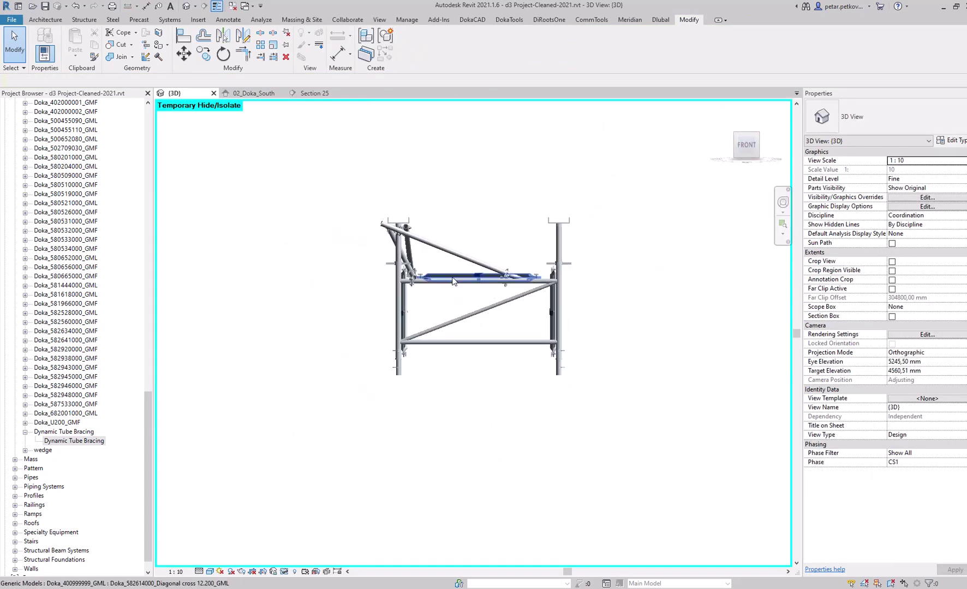
pyautogui.scroll(2, 385, 318)
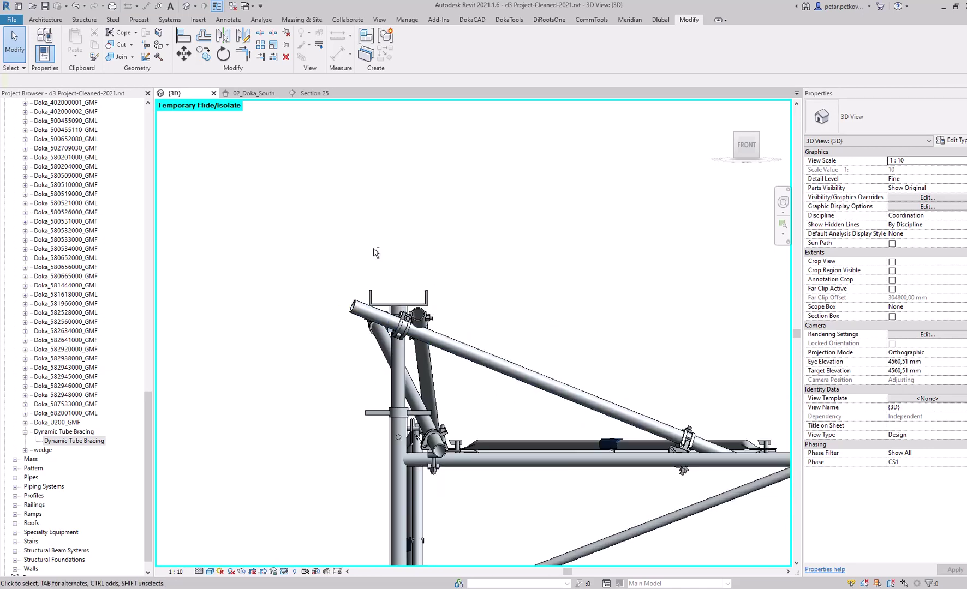
# - Set the crosswise tube bracing's z1 value to 250 to lower its upper coupler on the screw jack
pyautogui.keyDown('shift'); pyautogui.moveTo(378, 253); pyautogui.dragTo(644, 344, button='middle'); pyautogui.keyUp('shift')
pyautogui.scroll(1, 643, 342)
pyautogui.moveTo(667, 261); pyautogui.dragTo(536, 261, button='middle')
pyautogui.scroll(3, 450, 380)
pyautogui.scroll(1, 450, 380)
pyautogui.scroll(-2, 465, 383)
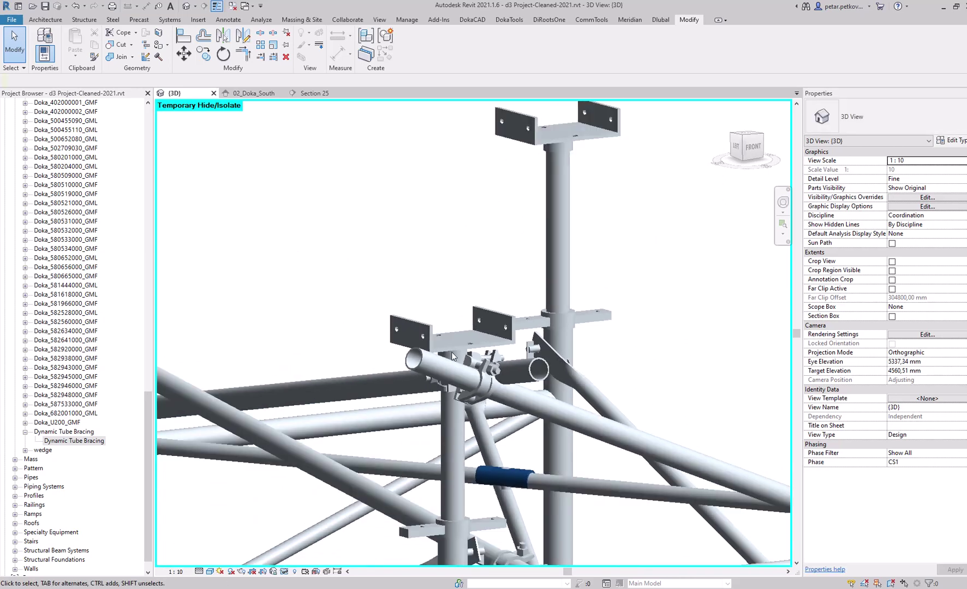
pyautogui.keyDown('shift'); pyautogui.moveTo(399, 248); pyautogui.dragTo(611, 332, button='middle'); pyautogui.keyUp('shift')
pyautogui.click(611, 334)
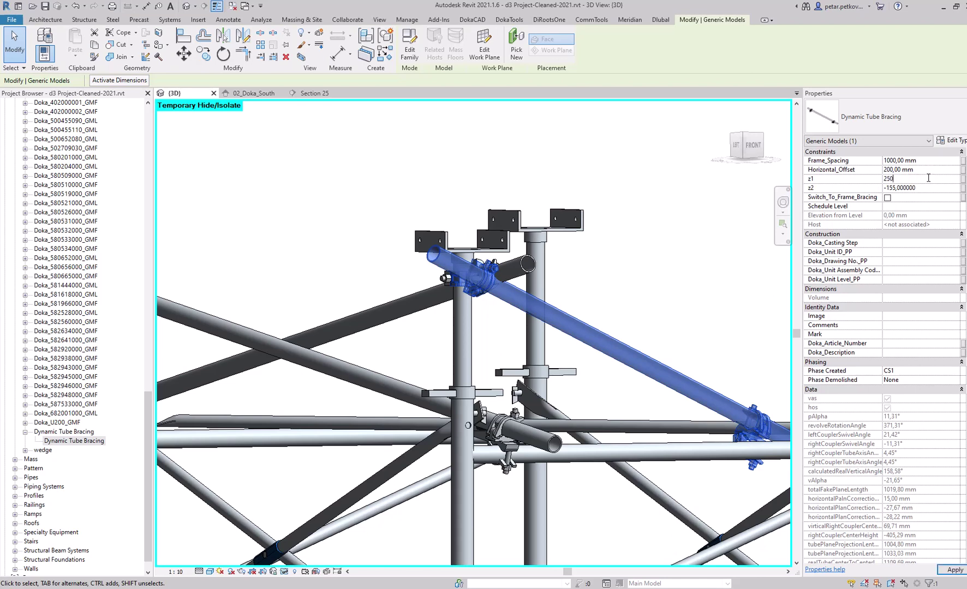
pyautogui.press('Return')
pyautogui.scroll(5, 568, 283)
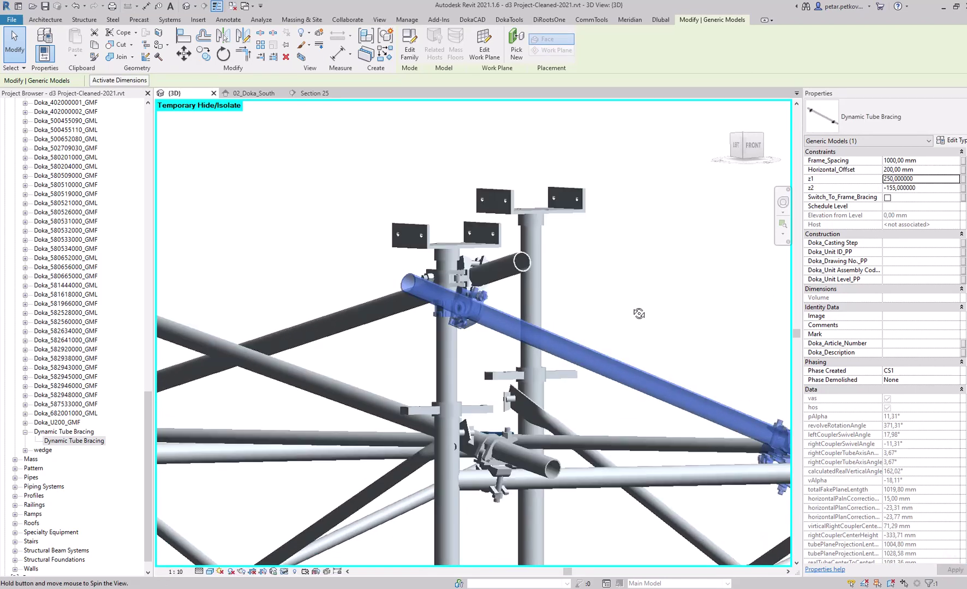
# - Examine the crosswise bracing's lower coupler against the frame's horizontal tube in front wireframe and shaded 3D views
pyautogui.keyDown('shift'); pyautogui.moveTo(454, 349); pyautogui.dragTo(445, 282, button='middle'); pyautogui.keyUp('shift')
pyautogui.scroll(-3, 444, 281)
pyautogui.moveTo(782, 411); pyautogui.dragTo(552, 245, button='middle')
pyautogui.click(750, 149)
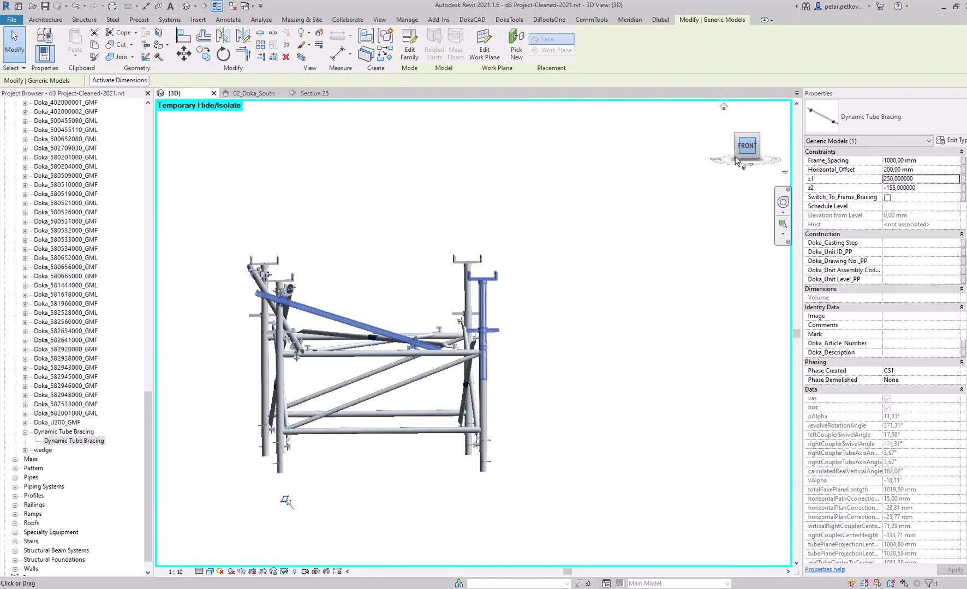
pyautogui.scroll(4, 487, 288)
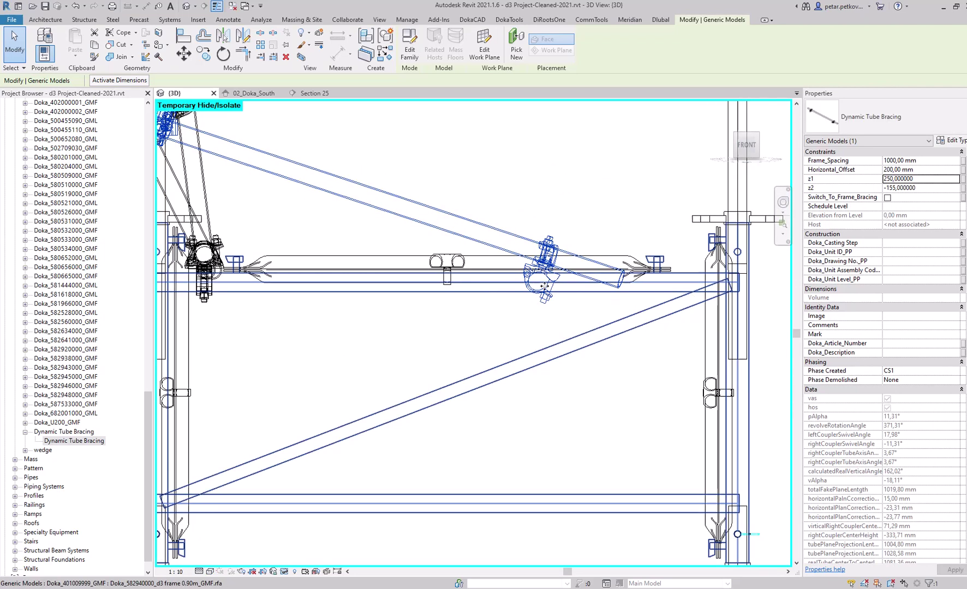
pyautogui.scroll(-2, 545, 287)
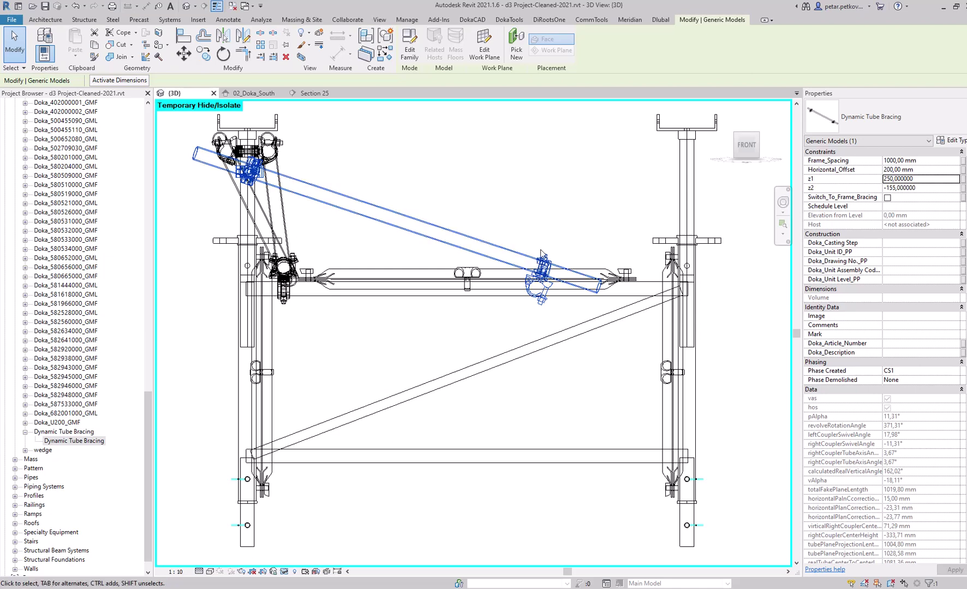
pyautogui.scroll(2, 552, 266)
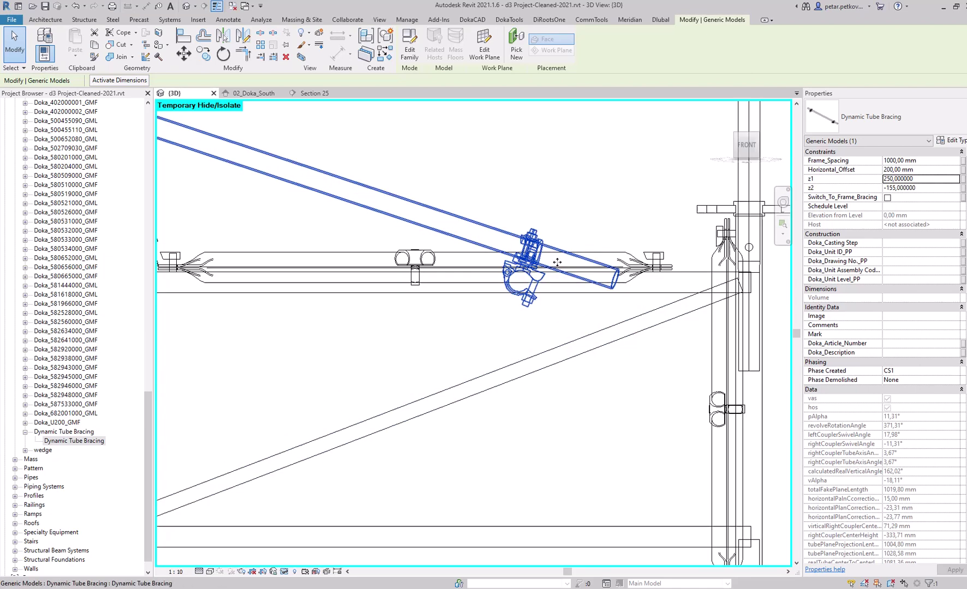
pyautogui.scroll(-2, 552, 318)
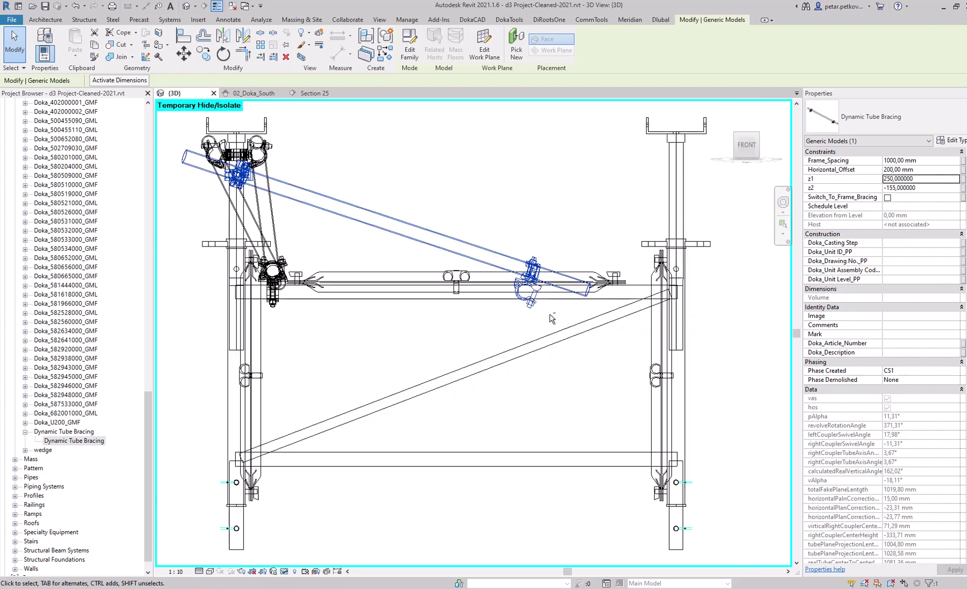
pyautogui.keyDown('shift'); pyautogui.moveTo(551, 319); pyautogui.dragTo(518, 461, button='middle'); pyautogui.keyUp('shift')
pyautogui.click(463, 388)
pyautogui.press('s')
pyautogui.press('d')
pyautogui.scroll(2, 459, 388)
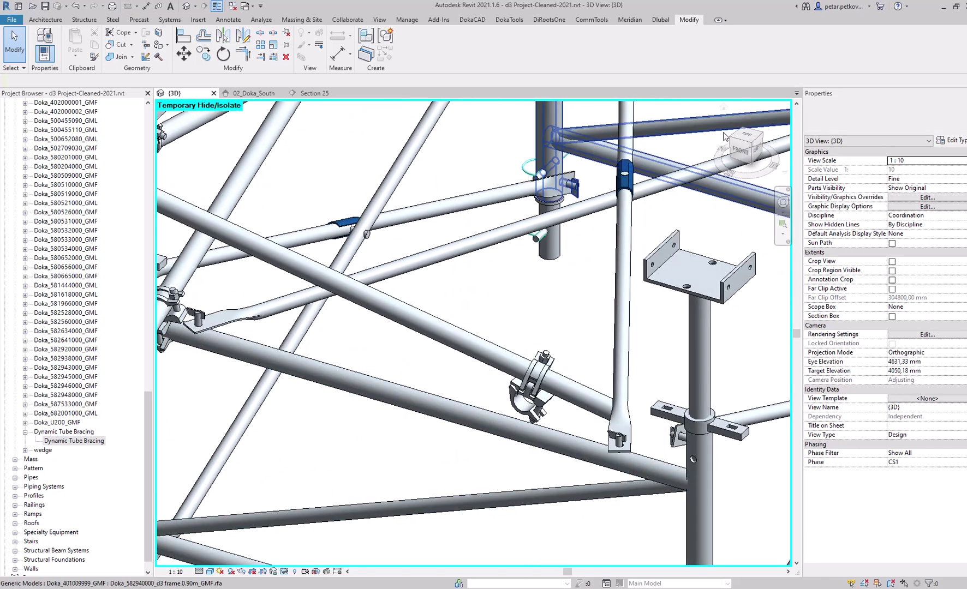
# - In the top view, set the crosswise tube bracing's Horizontal_Offset to 0 mm so it runs parallel to the frame
pyautogui.click(748, 133)
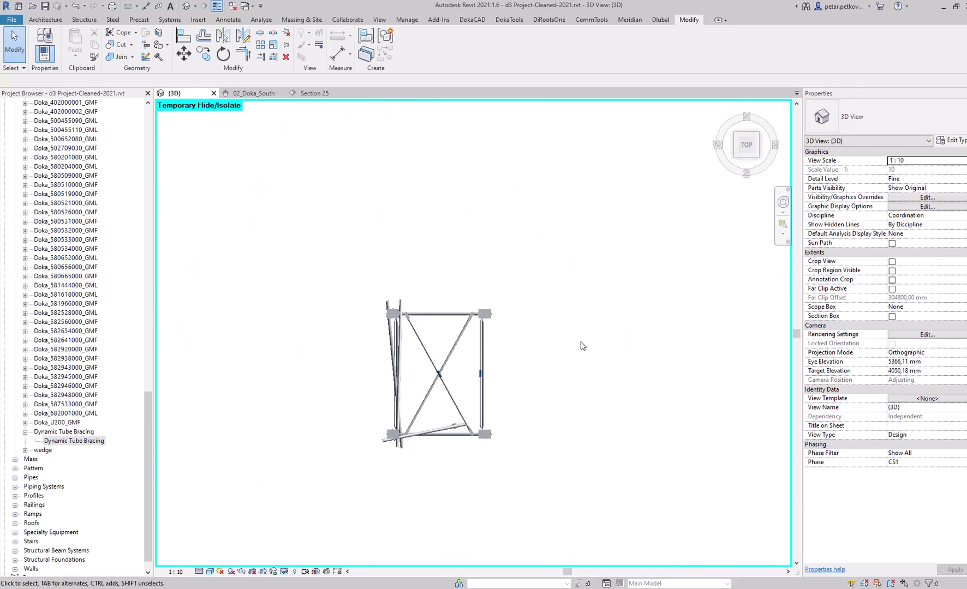
pyautogui.scroll(2, 475, 351)
pyautogui.moveTo(490, 356); pyautogui.dragTo(489, 269, button='middle')
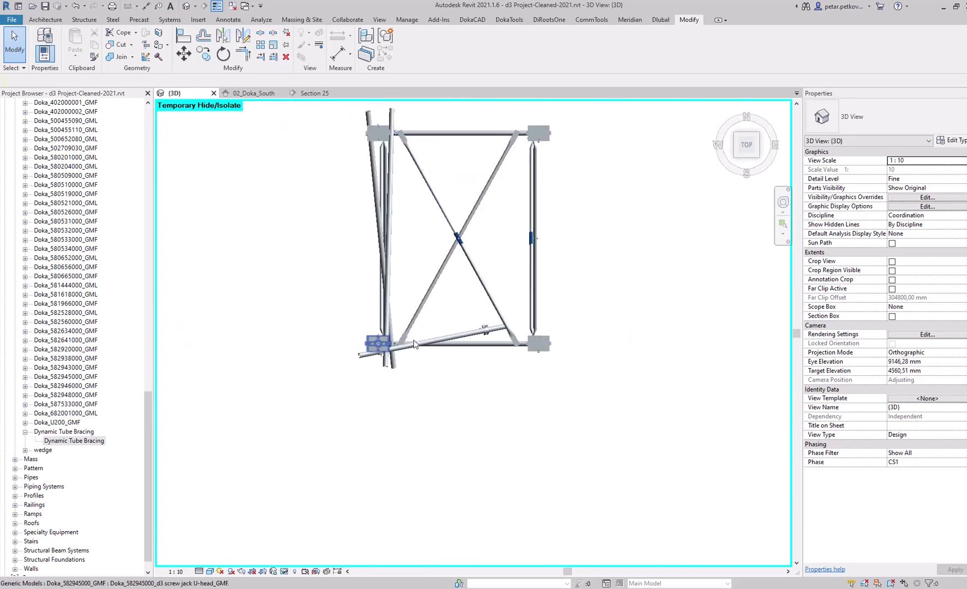
pyautogui.click(485, 330)
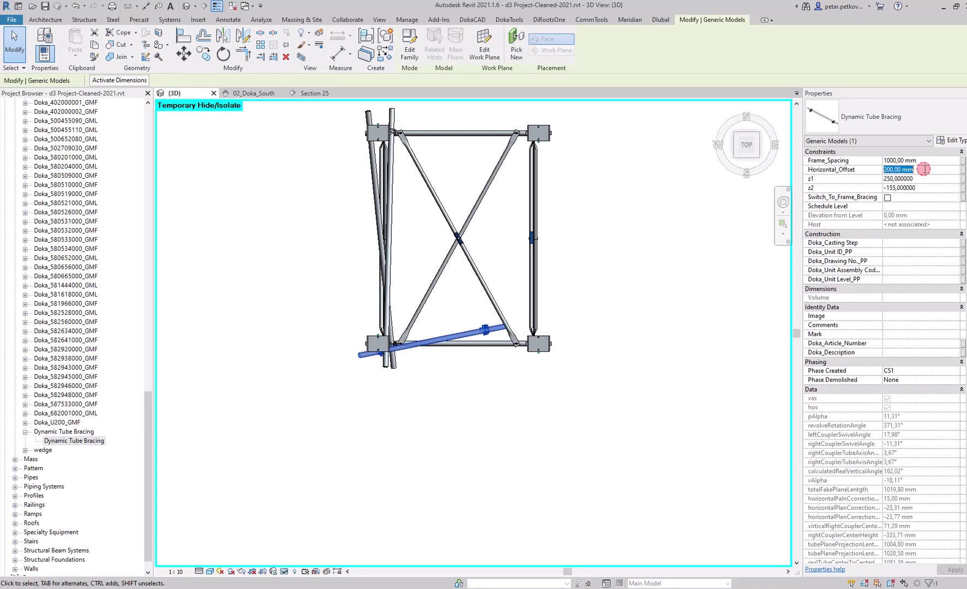
pyautogui.click(952, 571)
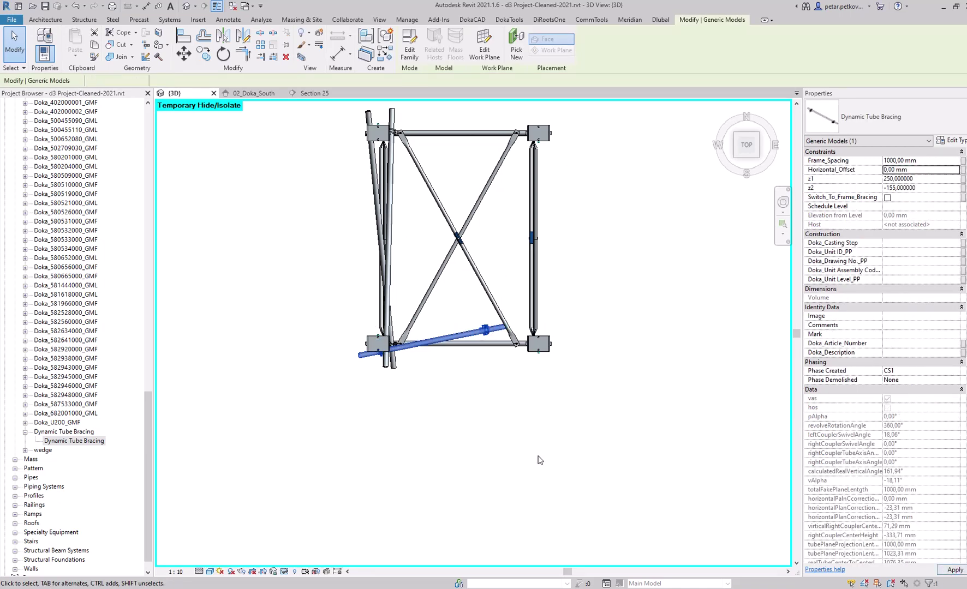
pyautogui.click(494, 389)
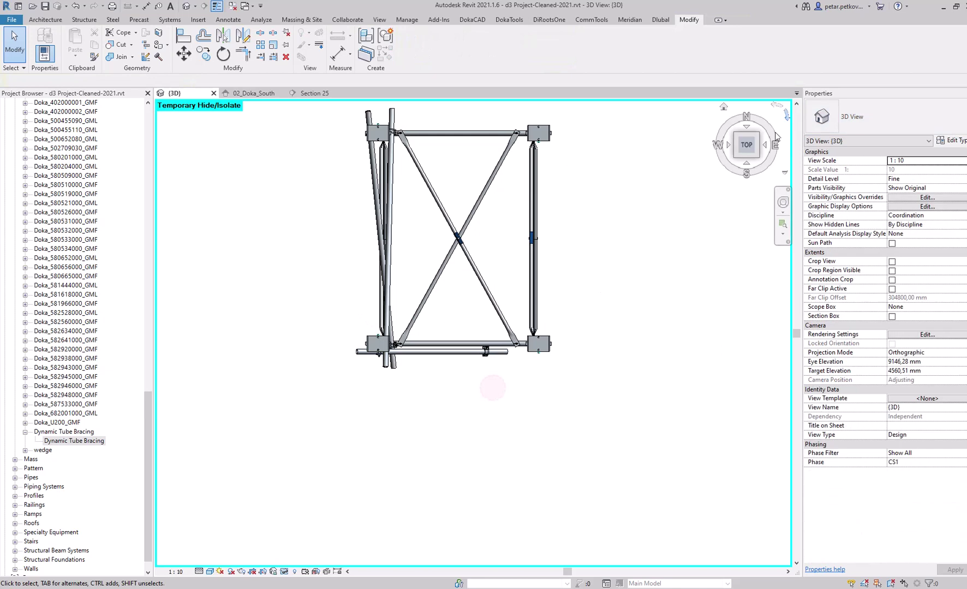
# - Enable Switch_To_Frame_Bracing for the crosswise tube bracing and check its lower coupler on the frame's horizontal tube
pyautogui.click(746, 163)
pyautogui.scroll(10, 486, 257)
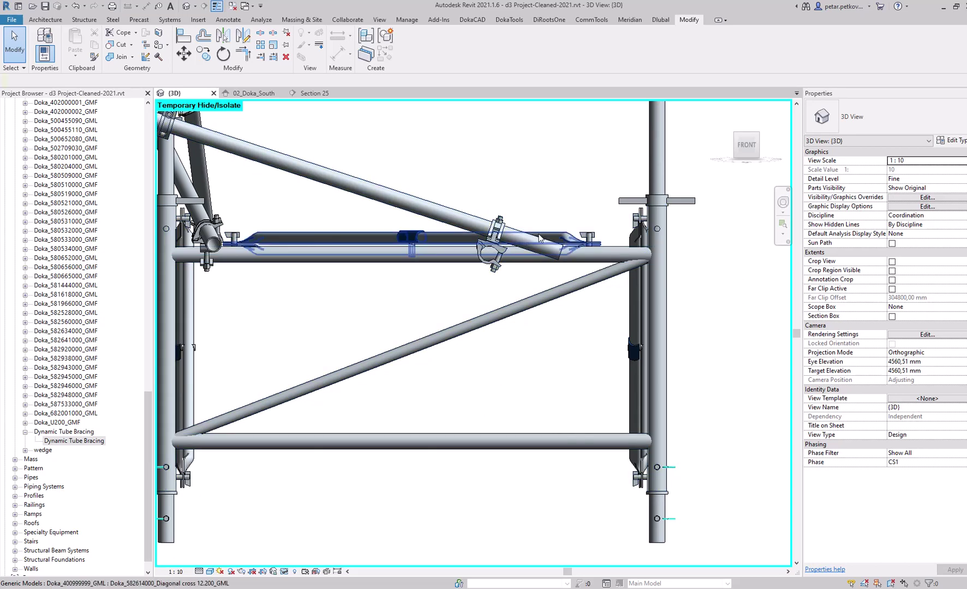
pyautogui.scroll(-1, 469, 133)
pyautogui.click(385, 181)
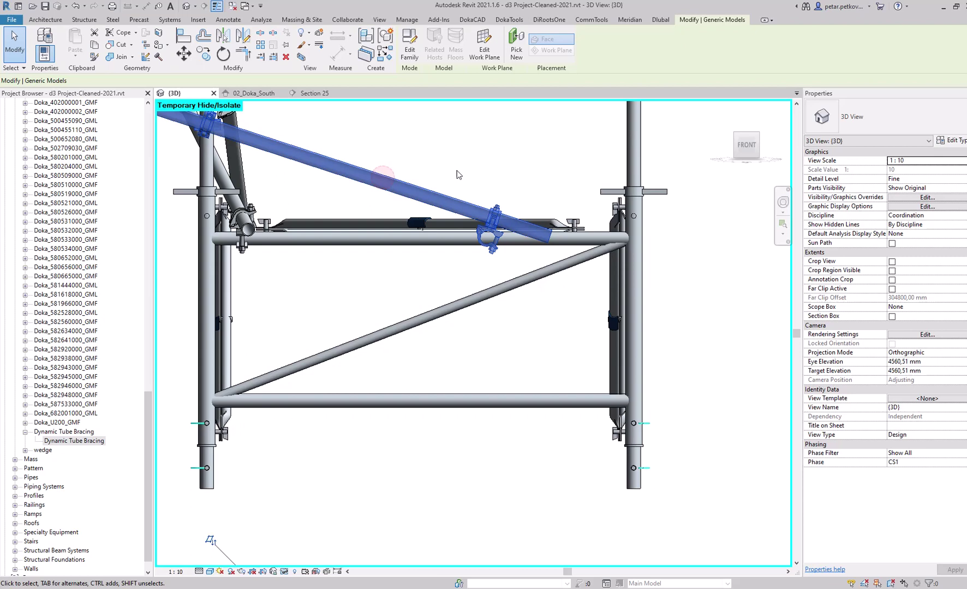
pyautogui.scroll(-2, 492, 183)
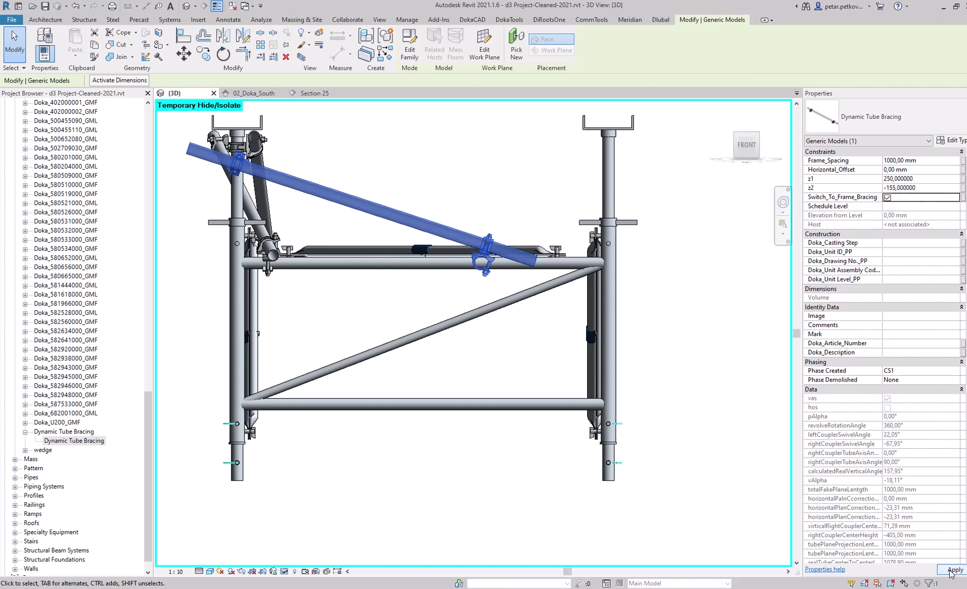
pyautogui.click(950, 571)
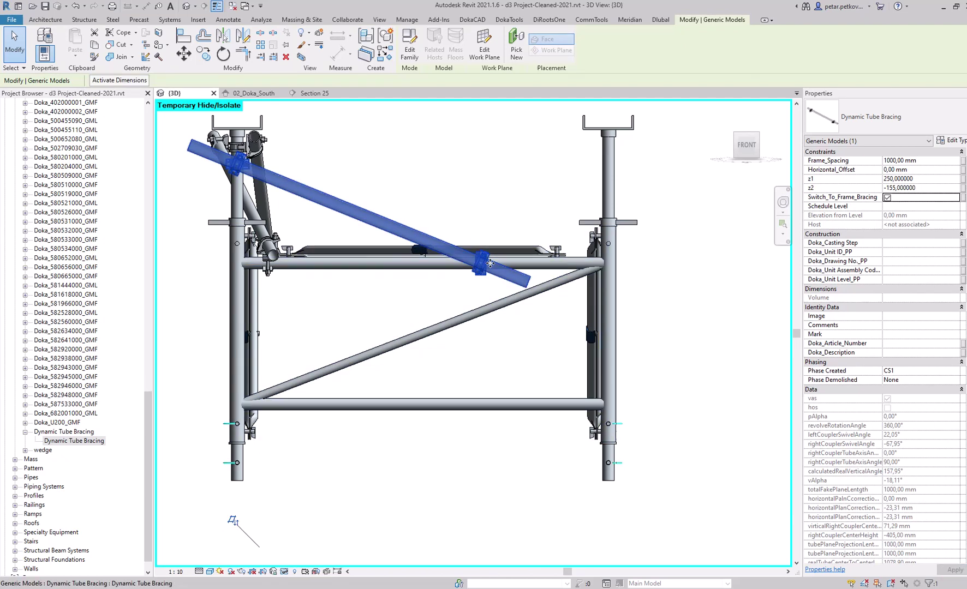
pyautogui.keyDown('shift'); pyautogui.moveTo(551, 319); pyautogui.dragTo(436, 347, button='middle'); pyautogui.keyUp('shift')
pyautogui.scroll(4, 434, 347)
pyautogui.scroll(1, 434, 347)
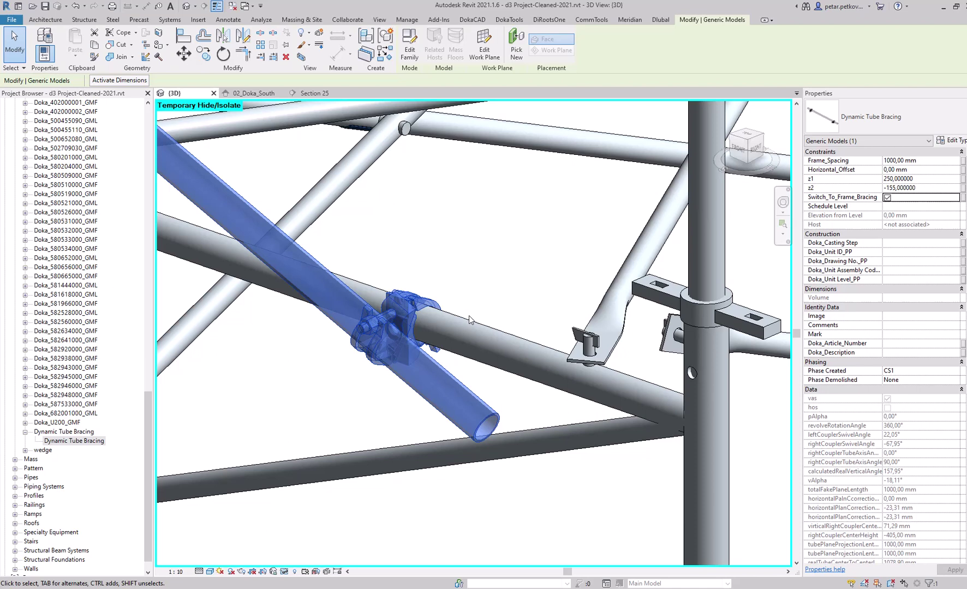
# - Set the crosswise tube bracing's Frame_Spacing to 1200 mm
pyautogui.scroll(-4, 413, 250)
pyautogui.scroll(-3, 402, 286)
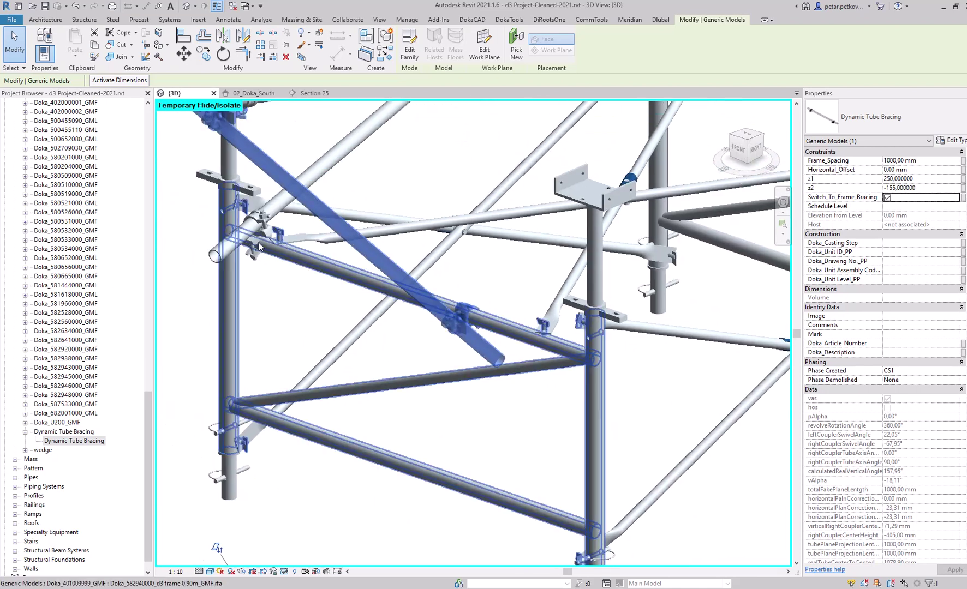
pyautogui.keyDown('shift'); pyautogui.moveTo(413, 262); pyautogui.dragTo(603, 312, button='middle'); pyautogui.keyUp('shift')
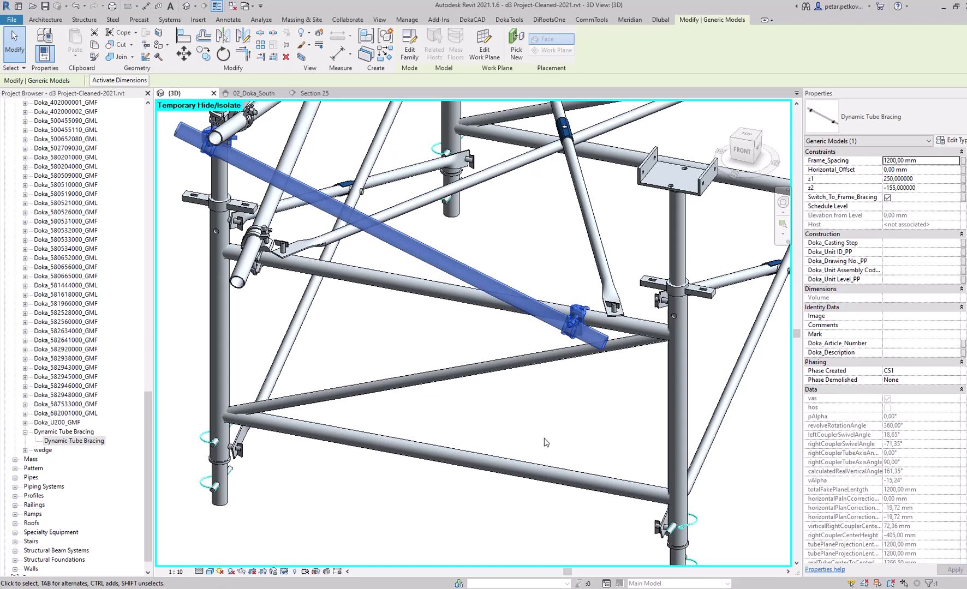
pyautogui.moveTo(546, 442)
pyautogui.keyDown('shift'); pyautogui.mouseDown(button='middle')
pyautogui.moveTo(479, 454)
pyautogui.moveTo(422, 443)
pyautogui.moveTo(562, 443)
pyautogui.mouseUp(button='middle'); pyautogui.keyUp('shift')
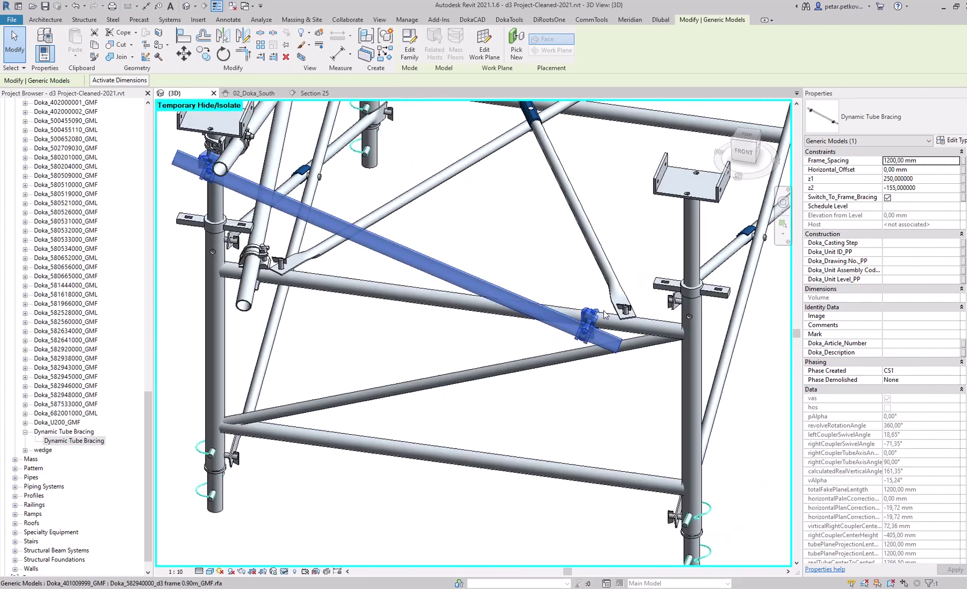
# - Review the fit of all tube bracings on the shoring tower from the front and from several 3D angles
pyautogui.click(741, 151)
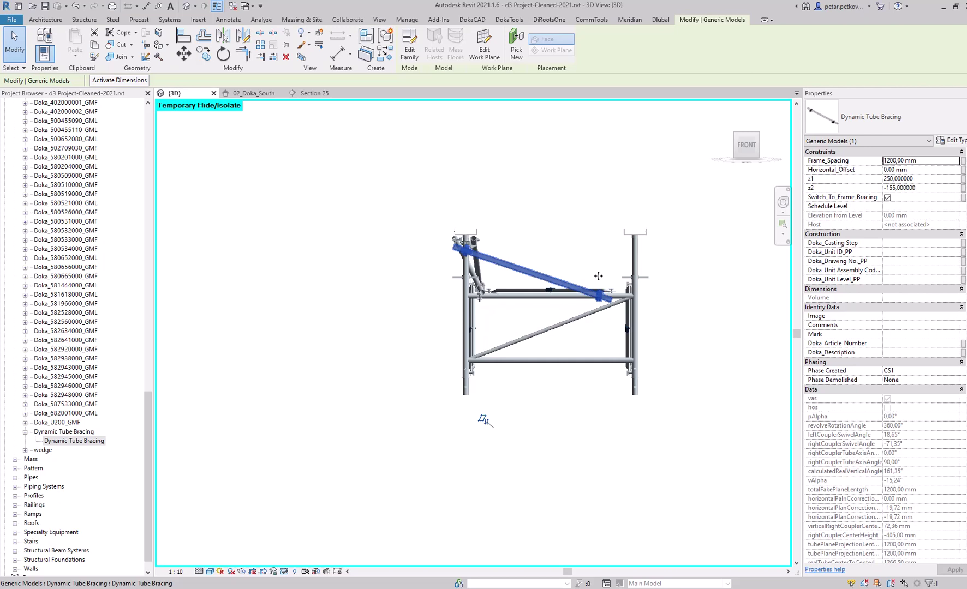
pyautogui.click(638, 222)
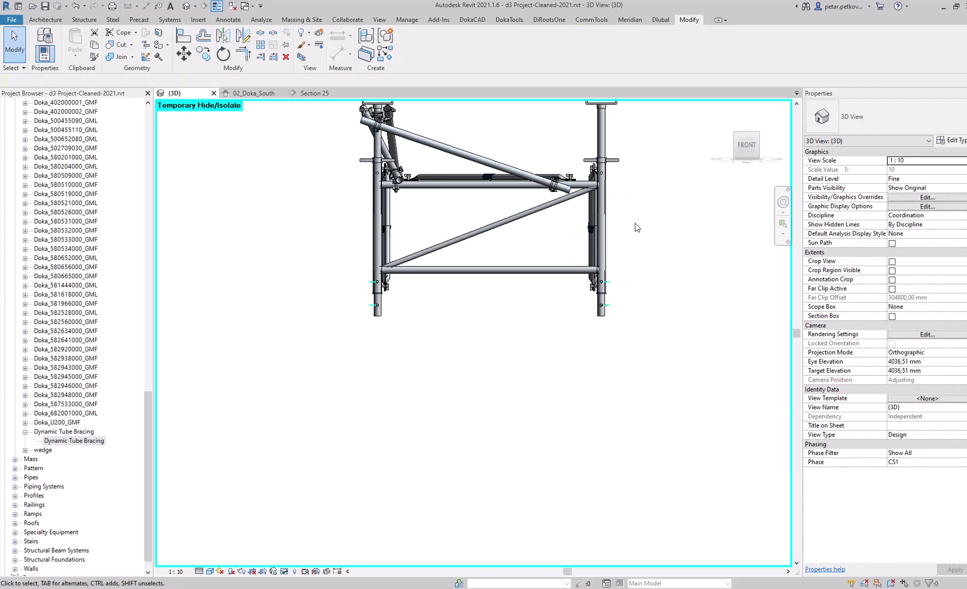
pyautogui.keyDown('shift'); pyautogui.moveTo(634, 226); pyautogui.dragTo(541, 328, button='middle'); pyautogui.keyUp('shift')
pyautogui.scroll(2, 660, 252)
pyautogui.moveTo(659, 252); pyautogui.dragTo(609, 402, button='middle')
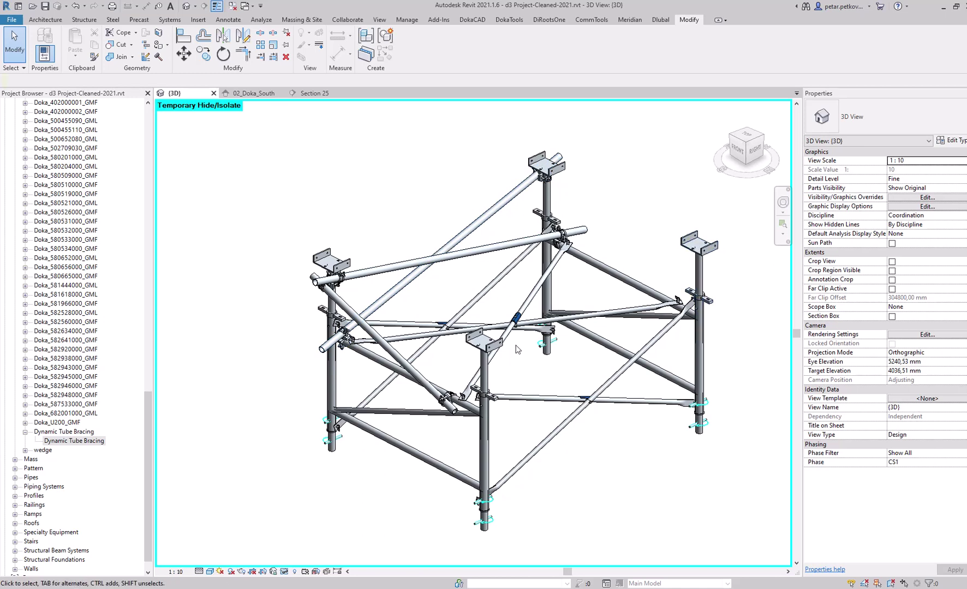
pyautogui.keyDown('shift'); pyautogui.moveTo(518, 341); pyautogui.dragTo(464, 270, button='middle'); pyautogui.keyUp('shift')
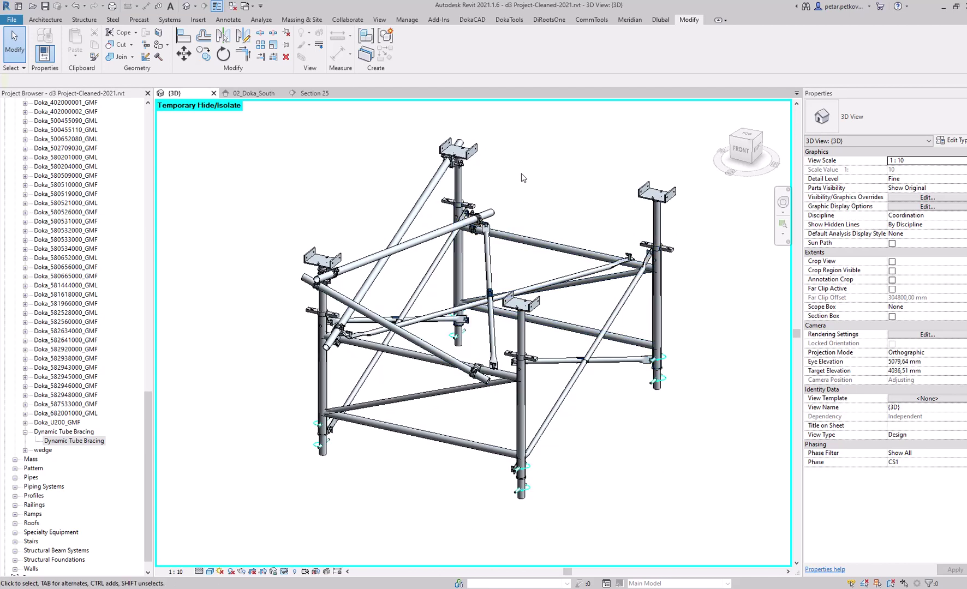
pyautogui.keyDown('shift'); pyautogui.moveTo(520, 179); pyautogui.dragTo(542, 245, button='middle'); pyautogui.keyUp('shift')
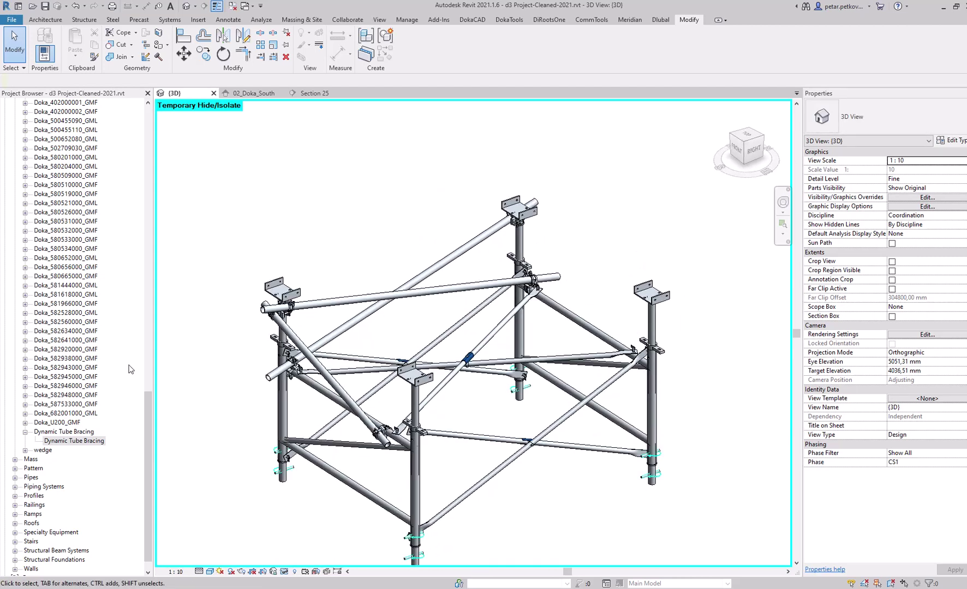